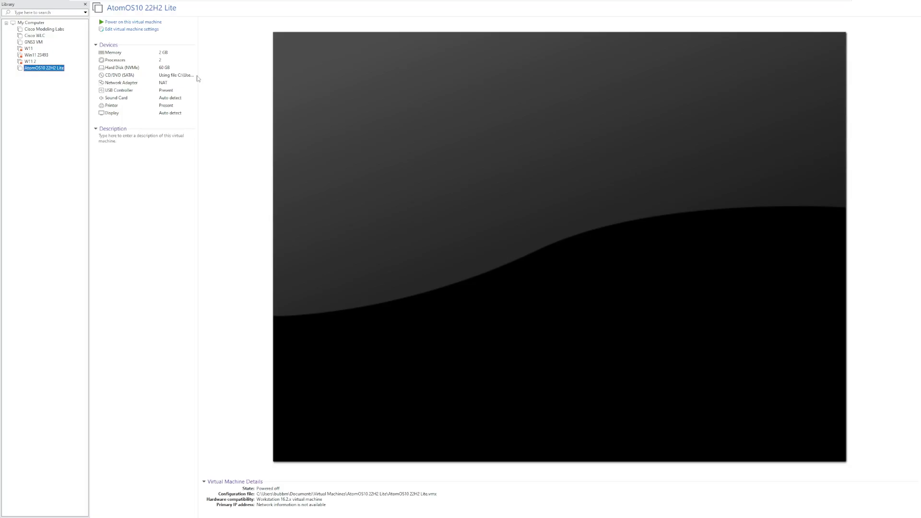
Power on the AtomOS10 22H2 Lite virtual machine from the VMware library.
{"action": "left_click", "coordinate": [139, 24]}
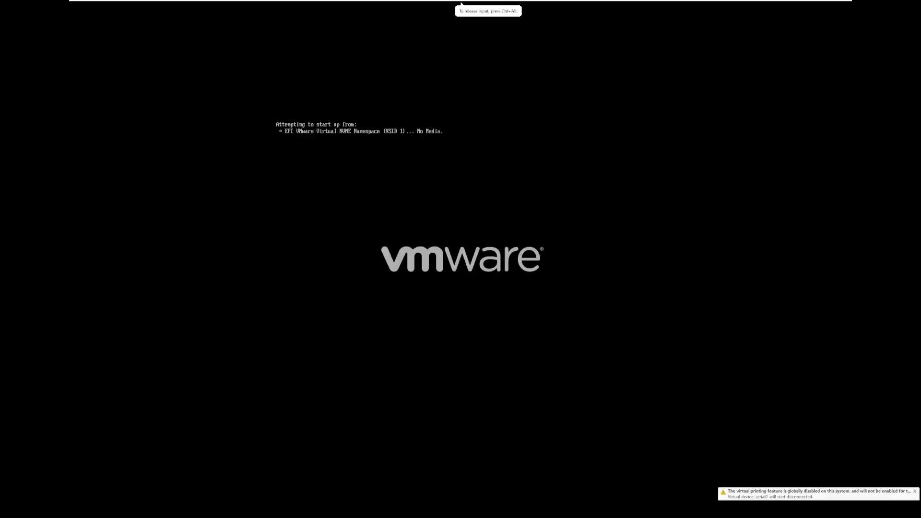
Boot from the installer DVD, dismiss the regsvr32 error, stretch the display, and choose English.
{"action": "key", "text": "Return"}
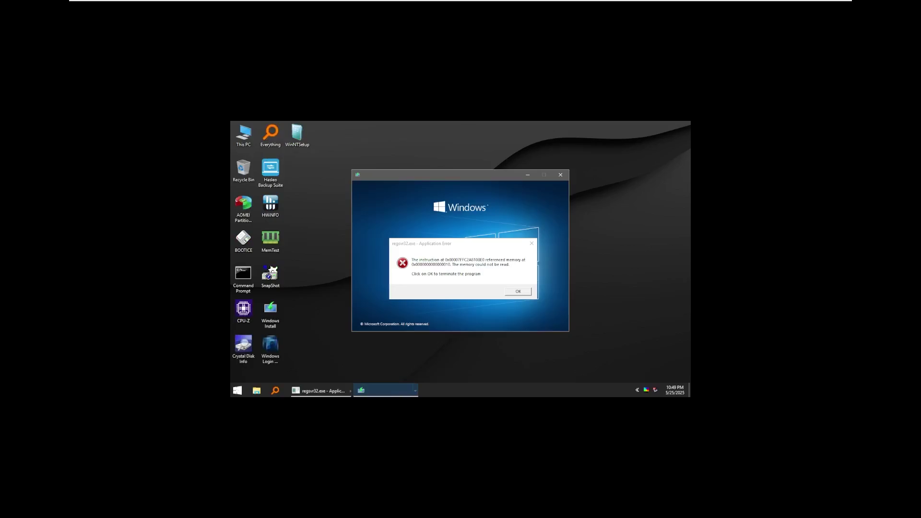
{"action": "left_click", "coordinate": [505, 65]}
{"action": "left_click", "coordinate": [517, 291]}
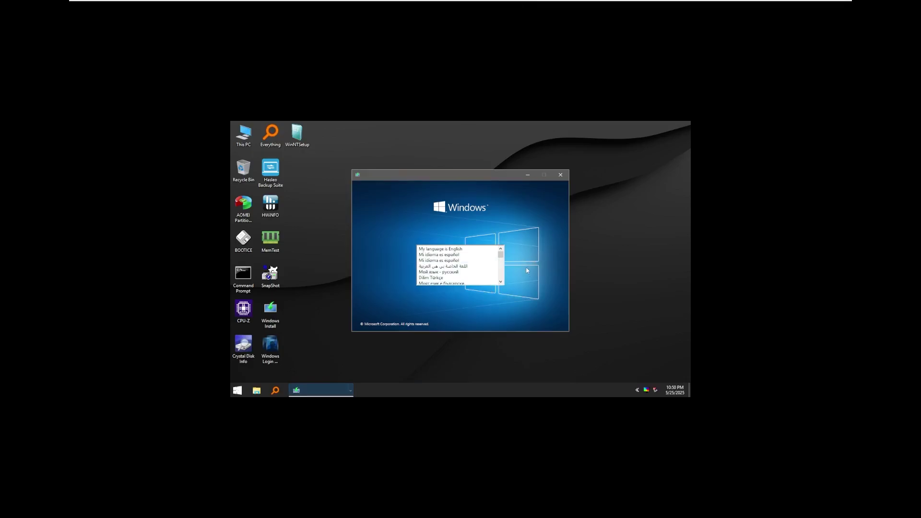
{"action": "left_click", "coordinate": [316, 5]}
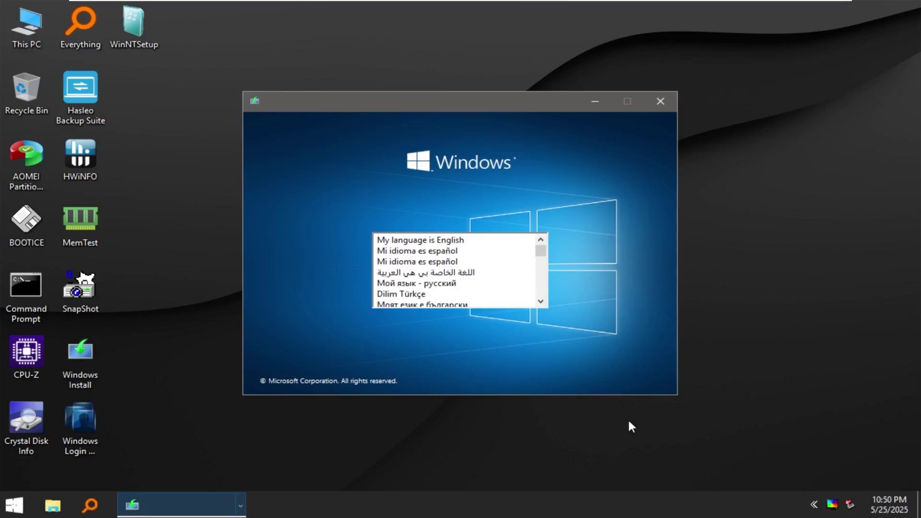
{"action": "left_click", "coordinate": [449, 241]}
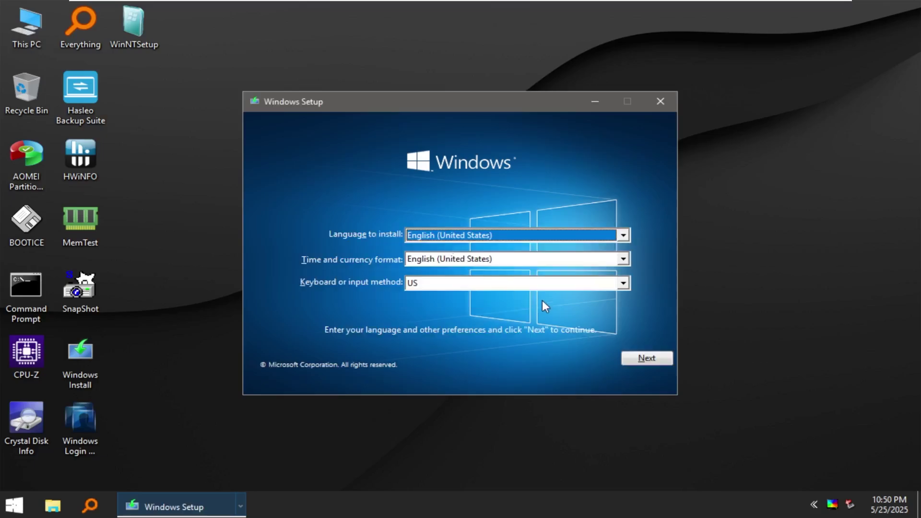
Confirm English (United States) language, time and US keyboard settings, and start the installation.
{"action": "left_click", "coordinate": [641, 364]}
{"action": "left_click", "coordinate": [468, 246]}
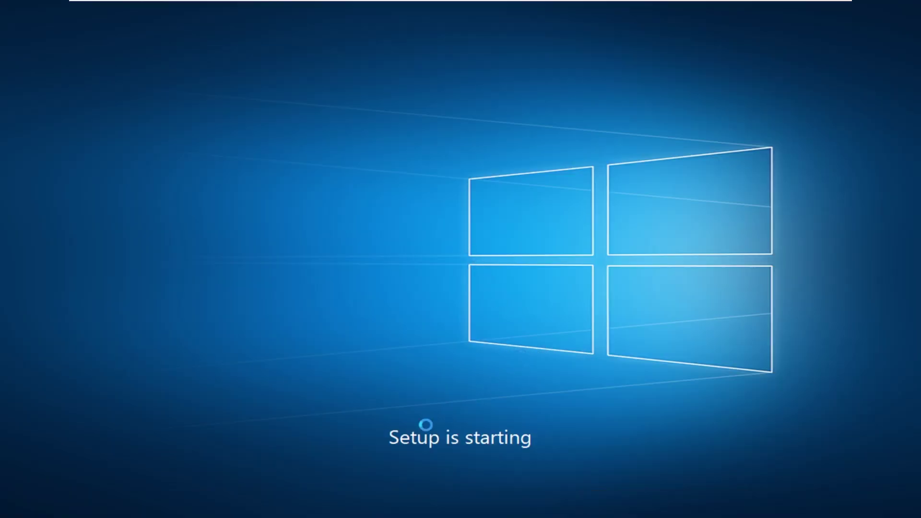
{"action": "key", "text": "super"}
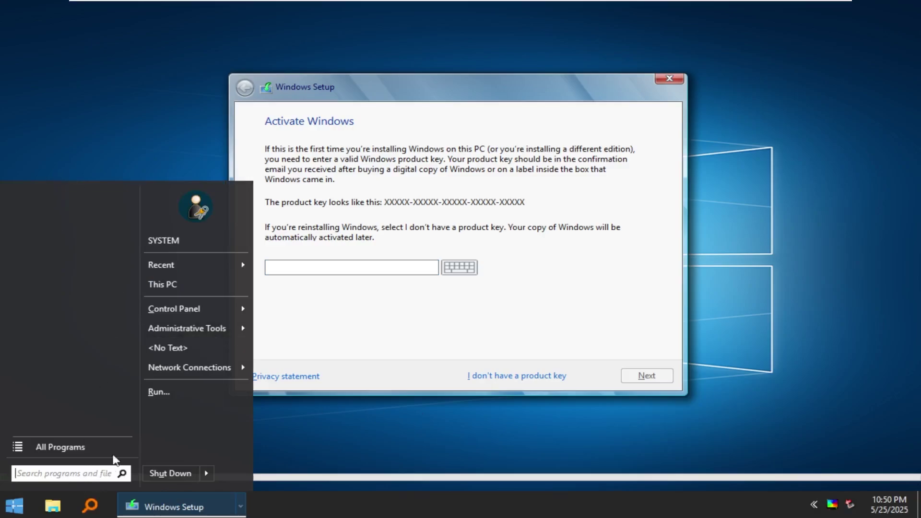
{"action": "left_click", "coordinate": [238, 439]}
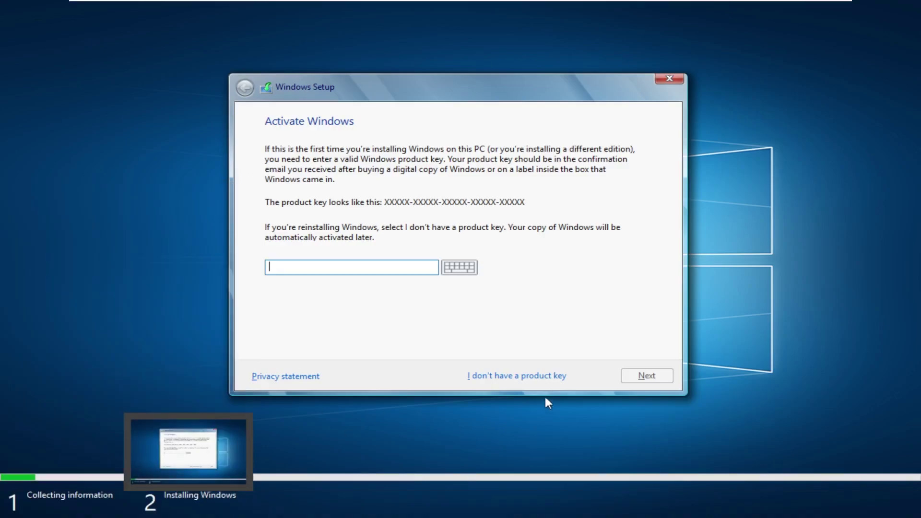
Skip the product key, accept the license, and custom-install onto Drive 0's 60.0 GB unallocated space.
{"action": "left_click", "coordinate": [531, 375]}
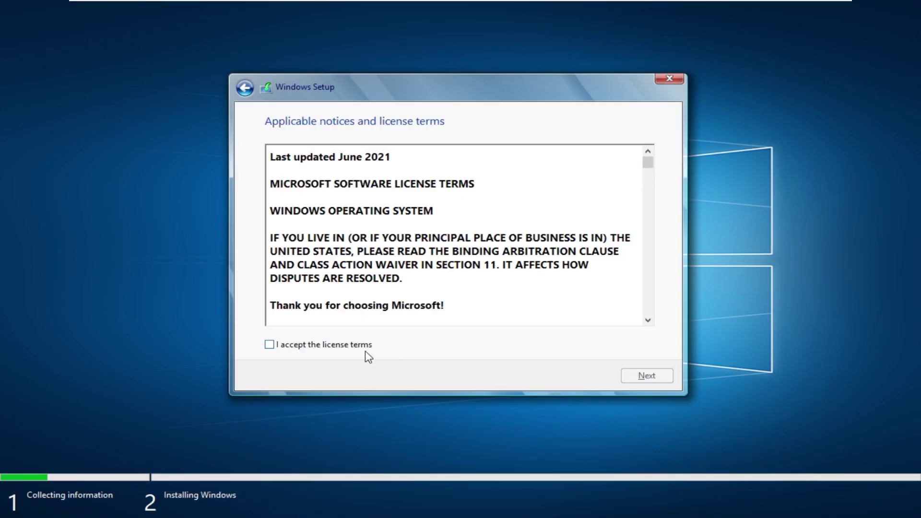
{"action": "left_click", "coordinate": [366, 350]}
{"action": "left_click", "coordinate": [646, 375]}
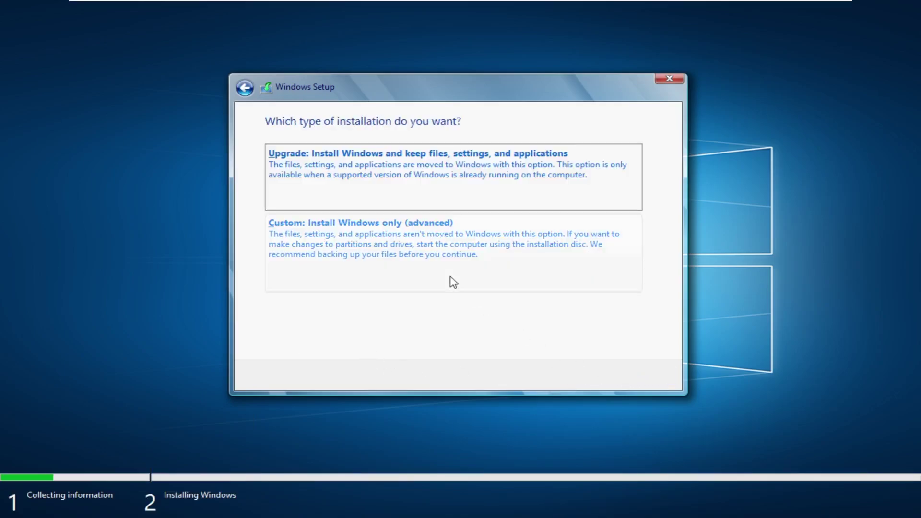
{"action": "left_click", "coordinate": [451, 281]}
{"action": "left_click", "coordinate": [660, 376]}
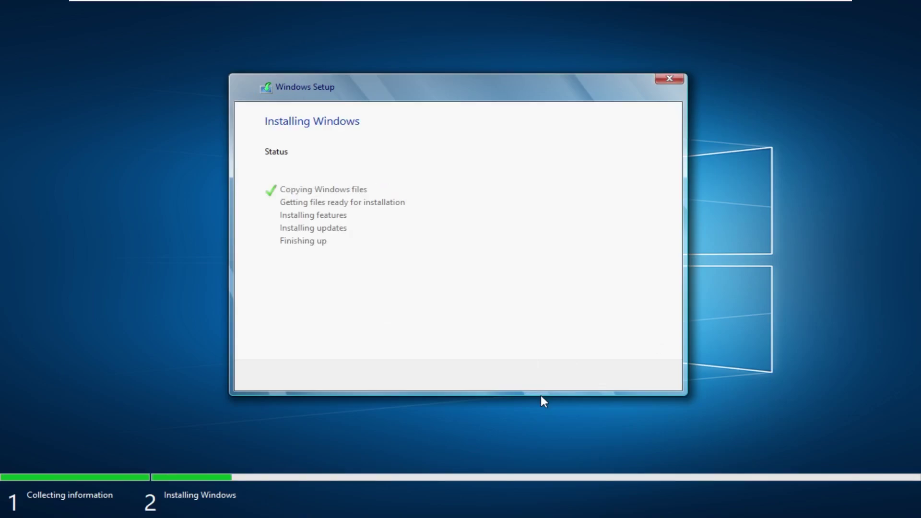
{"action": "key", "text": "super"}
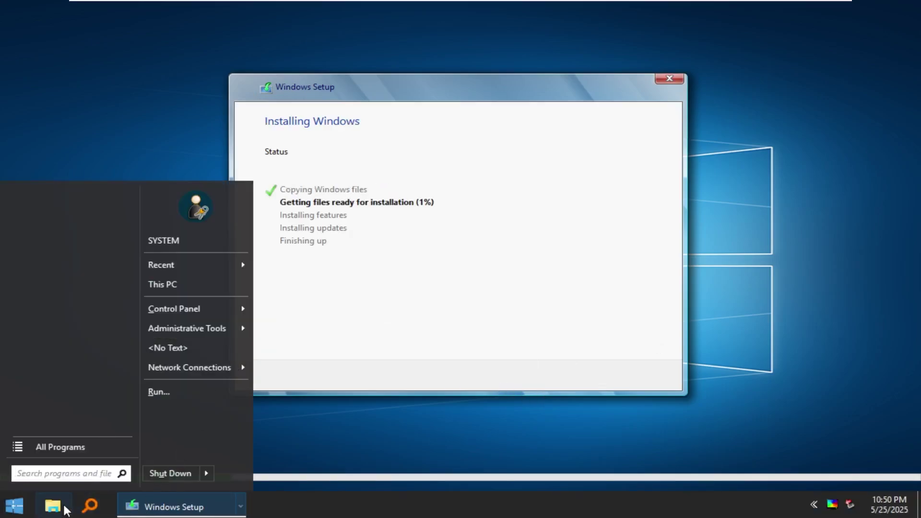
{"action": "left_click", "coordinate": [53, 506]}
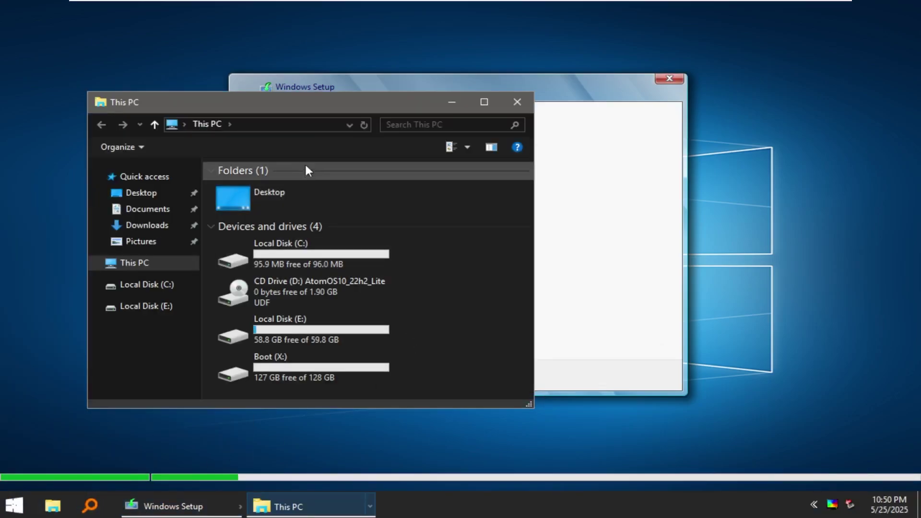
{"action": "left_click_drag", "start_coordinate": [354, 103], "coordinate": [521, 104]}
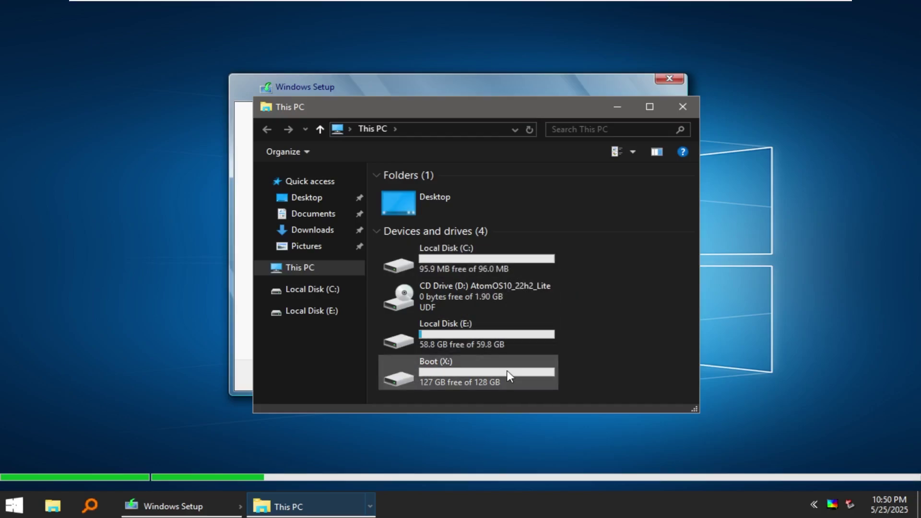
{"action": "double_click", "coordinate": [451, 373]}
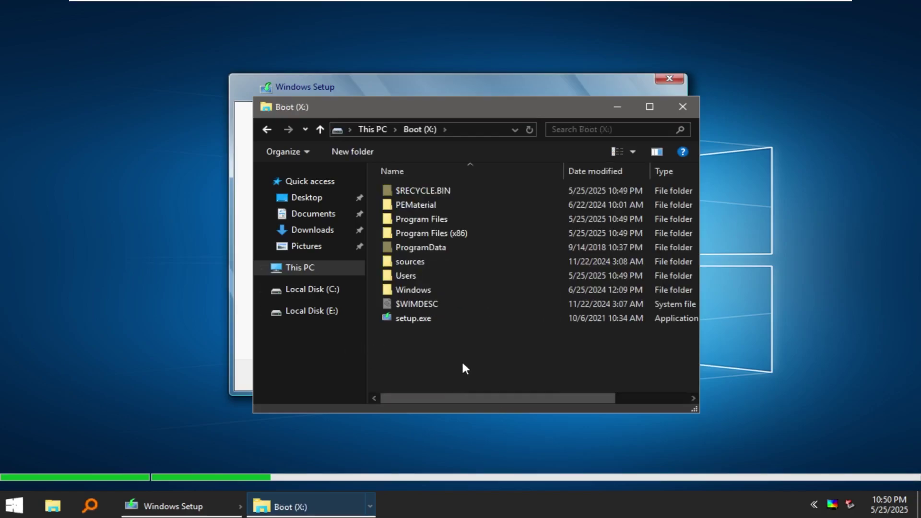
{"action": "left_click", "coordinate": [371, 129]}
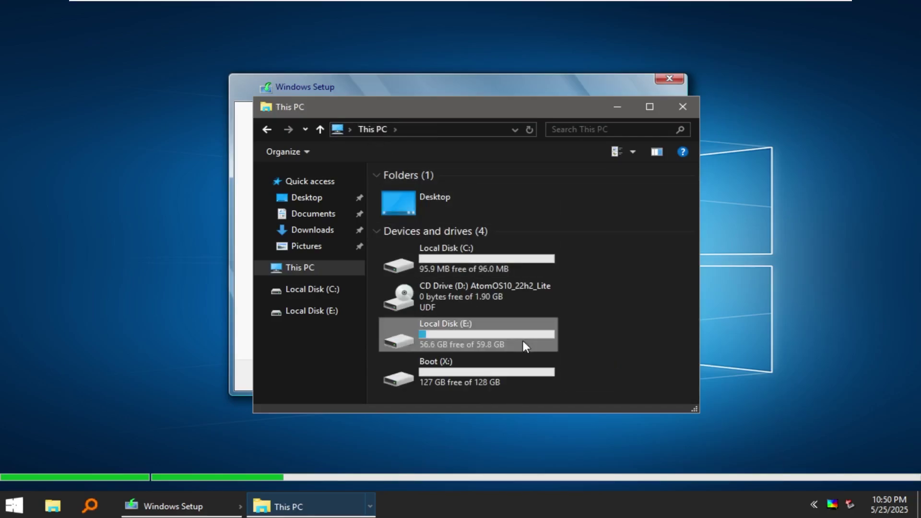
{"action": "double_click", "coordinate": [486, 376]}
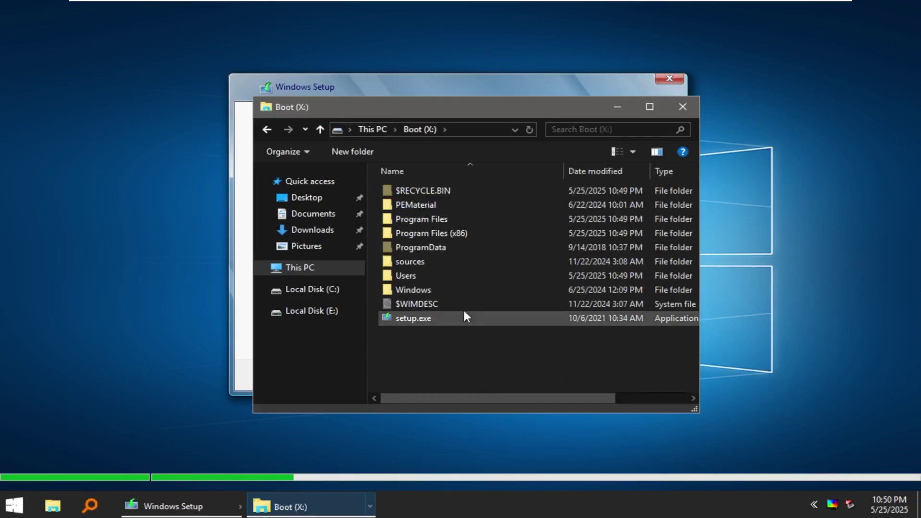
{"action": "left_click", "coordinate": [373, 129]}
{"action": "left_click", "coordinate": [306, 198]}
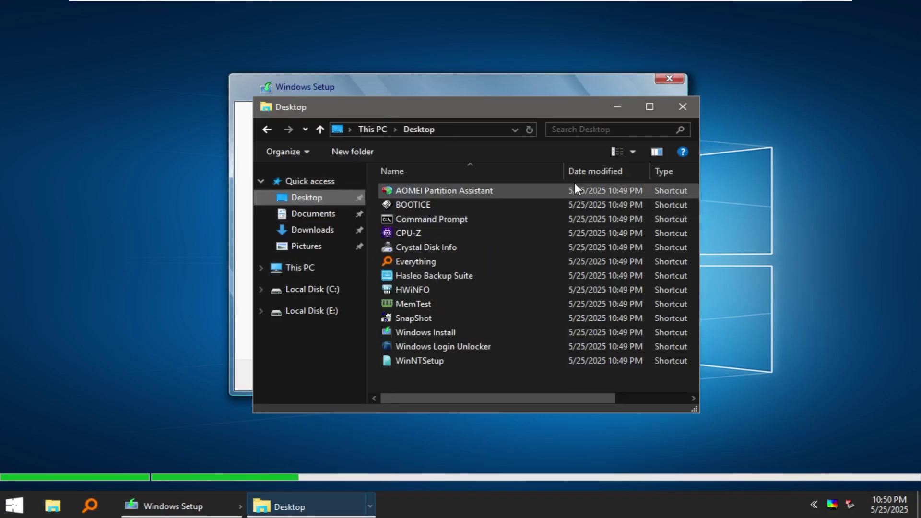
{"action": "left_click_drag", "start_coordinate": [445, 379], "coordinate": [459, 151]}
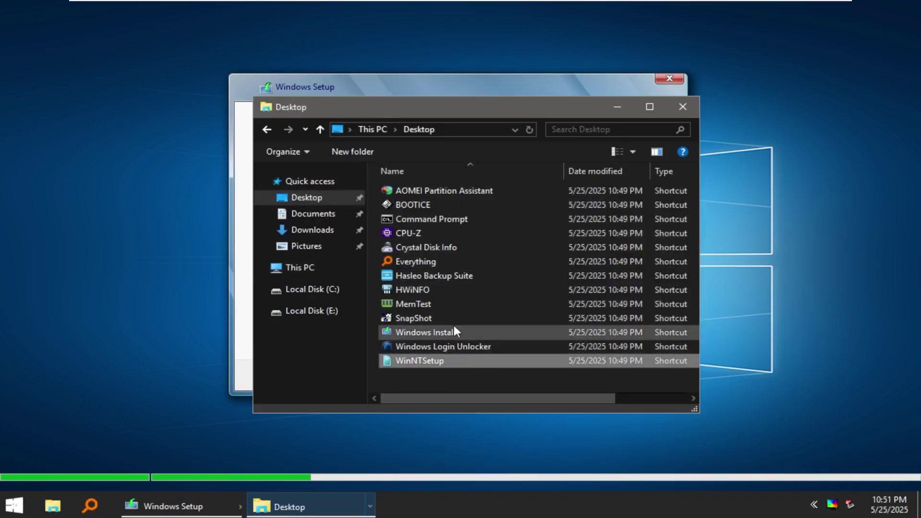
{"action": "left_click", "coordinate": [448, 279]}
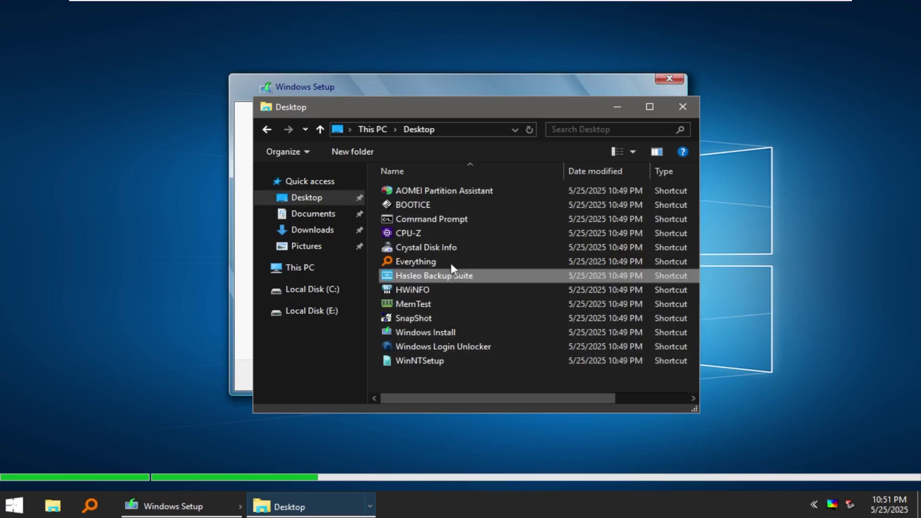
{"action": "left_click", "coordinate": [445, 249]}
{"action": "left_click", "coordinate": [467, 233]}
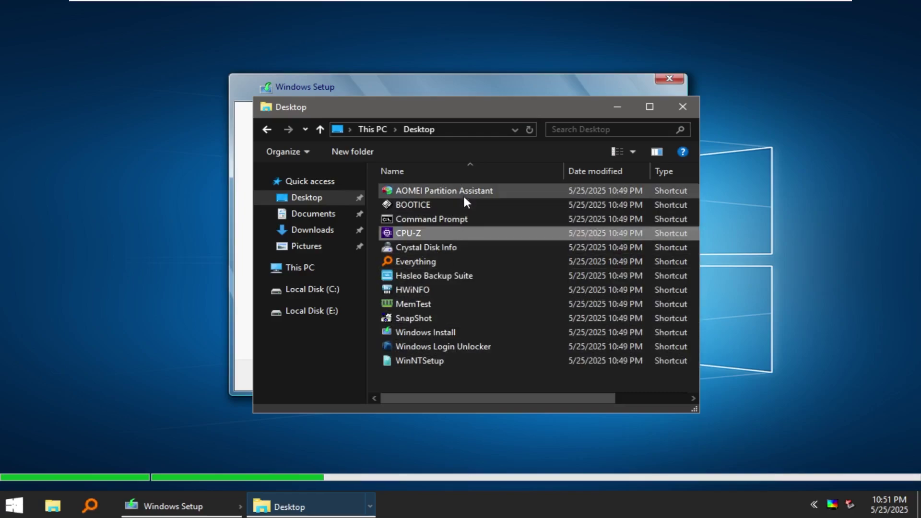
{"action": "left_click", "coordinate": [466, 191]}
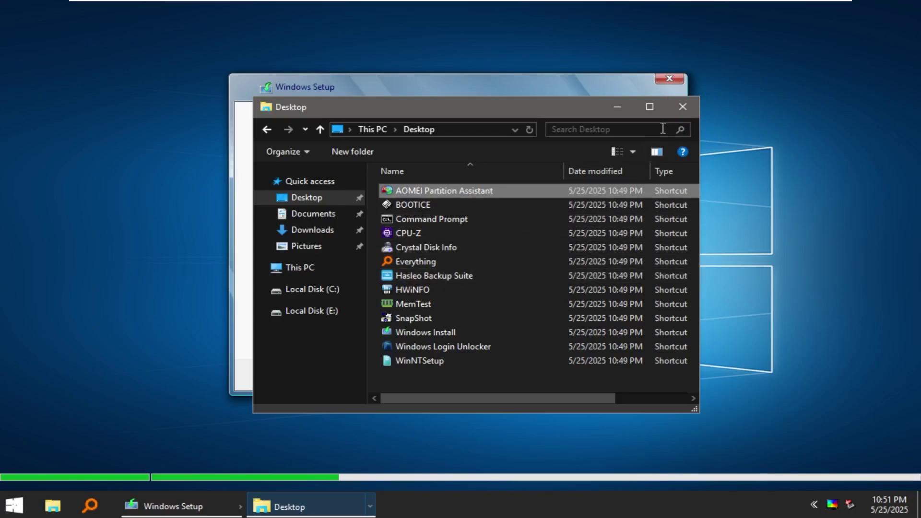
{"action": "left_click", "coordinate": [686, 108]}
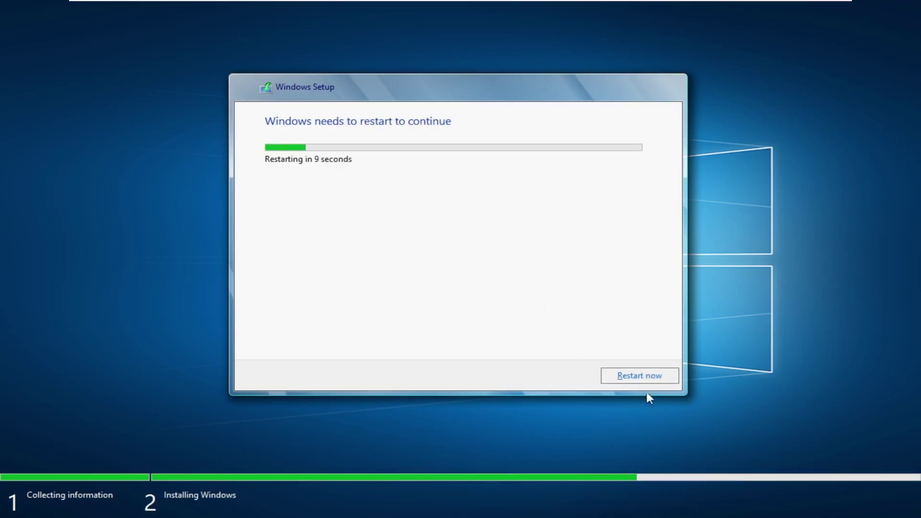
Restart the VM now so setup completes and the AtomOS desktop loads.
{"action": "left_click", "coordinate": [646, 377]}
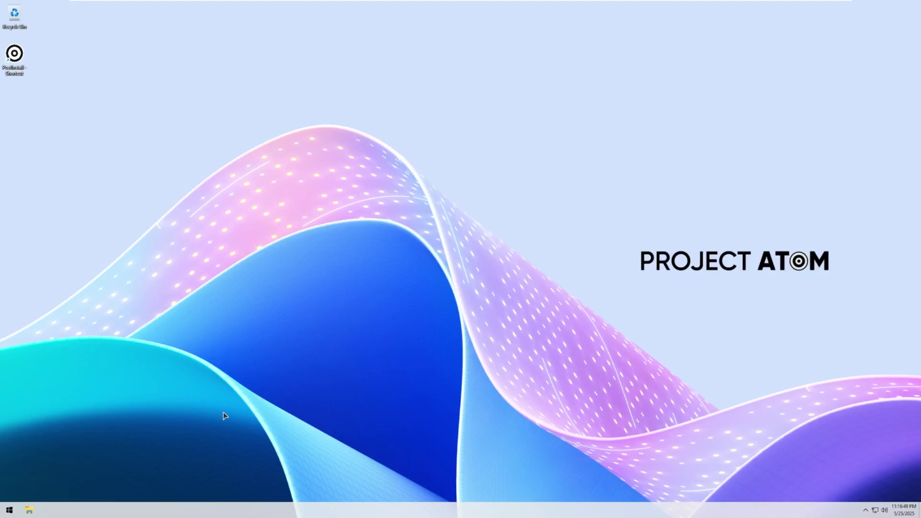
{"action": "left_click_drag", "start_coordinate": [112, 332], "coordinate": [812, 441]}
{"action": "left_click_drag", "start_coordinate": [825, 299], "coordinate": [860, 306]}
{"action": "left_click_drag", "start_coordinate": [667, 248], "coordinate": [839, 291]}
{"action": "double_click", "coordinate": [14, 16]}
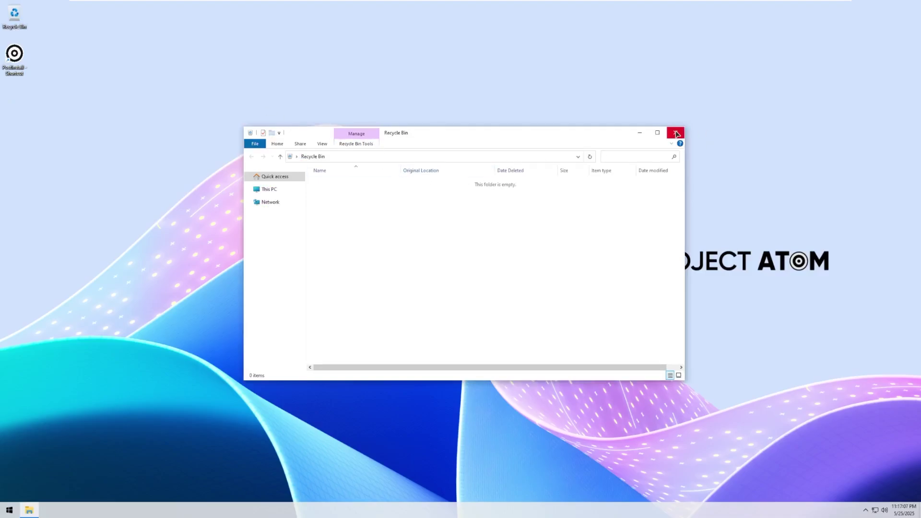
{"action": "left_click", "coordinate": [248, 189]}
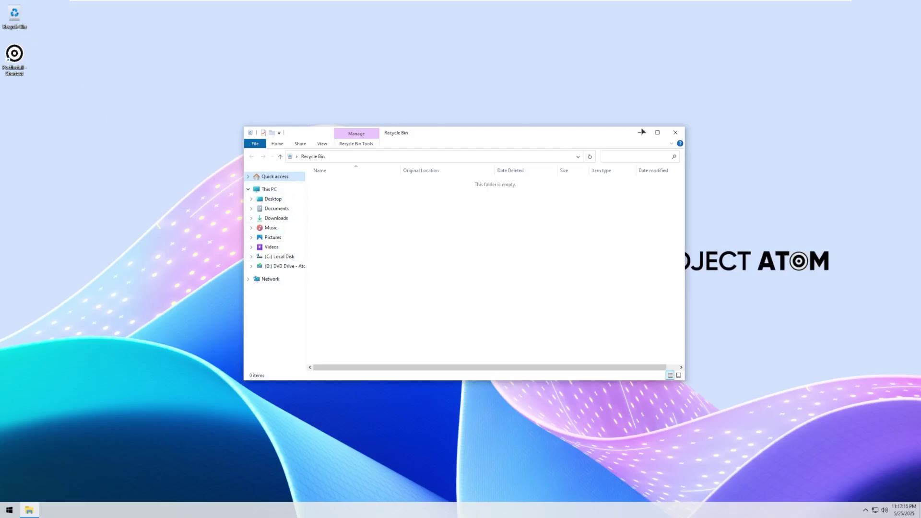
{"action": "left_click", "coordinate": [676, 133]}
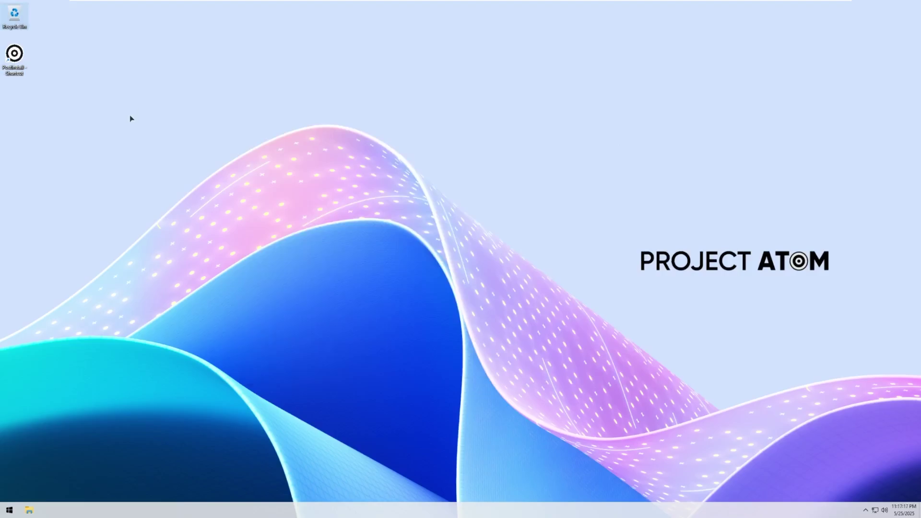
{"action": "right_click", "coordinate": [18, 63]}
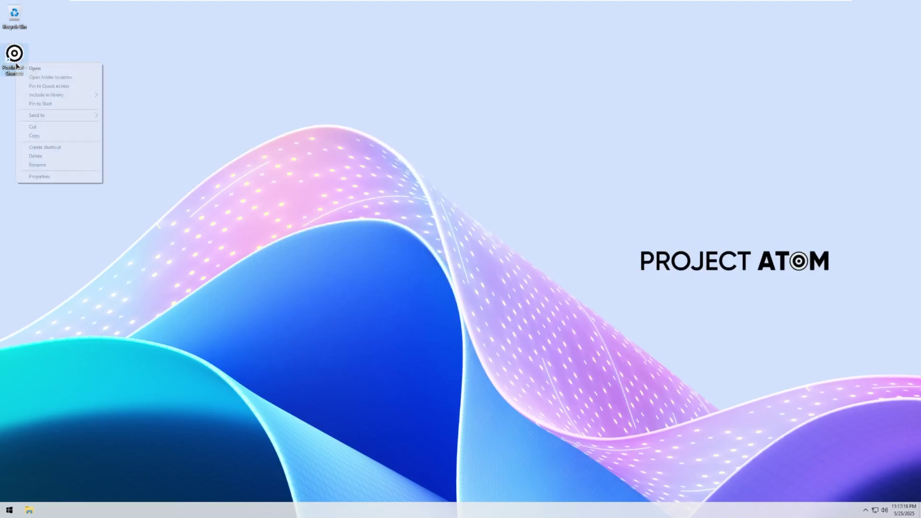
{"action": "left_click", "coordinate": [24, 179]}
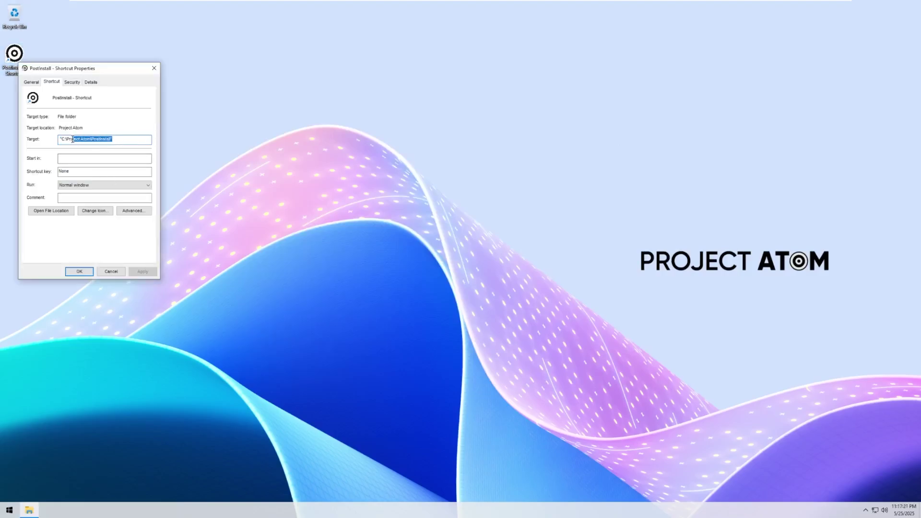
{"action": "left_click", "coordinate": [154, 68]}
{"action": "double_click", "coordinate": [15, 56]}
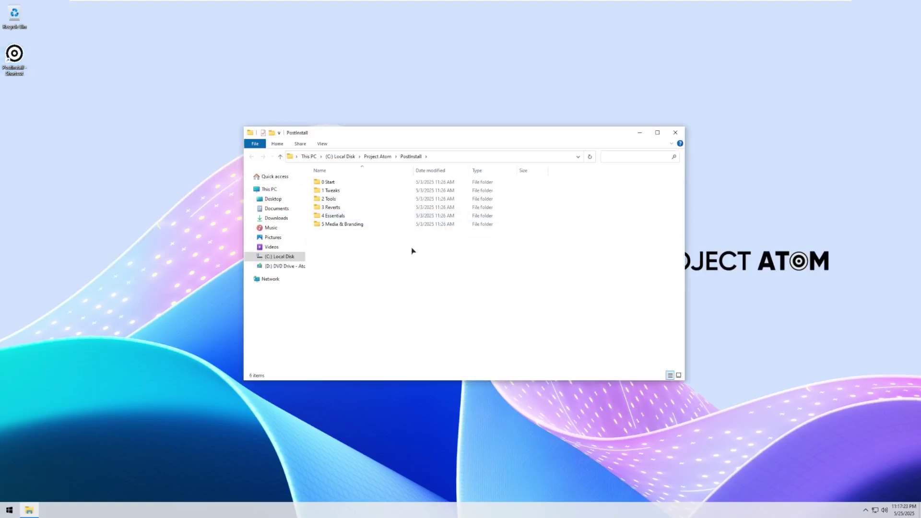
{"action": "left_click", "coordinate": [387, 181]}
{"action": "double_click", "coordinate": [383, 183]}
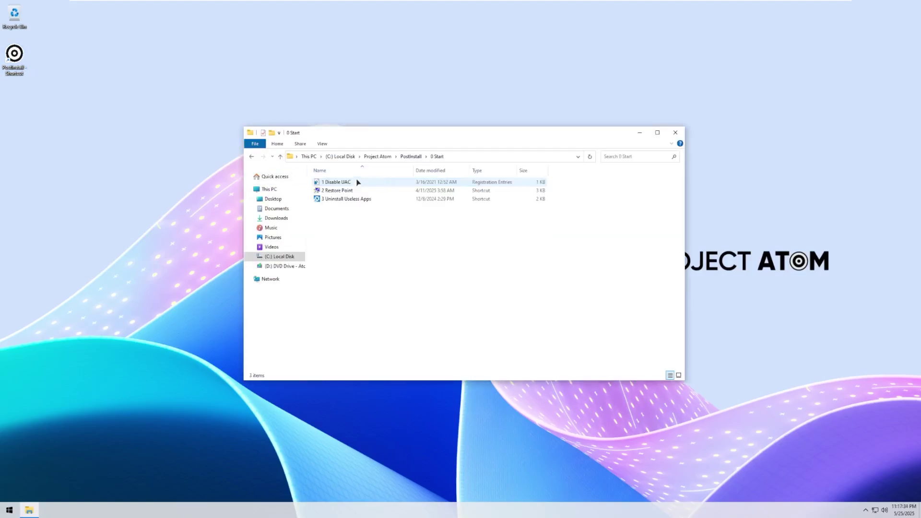
{"action": "left_click", "coordinate": [407, 158]}
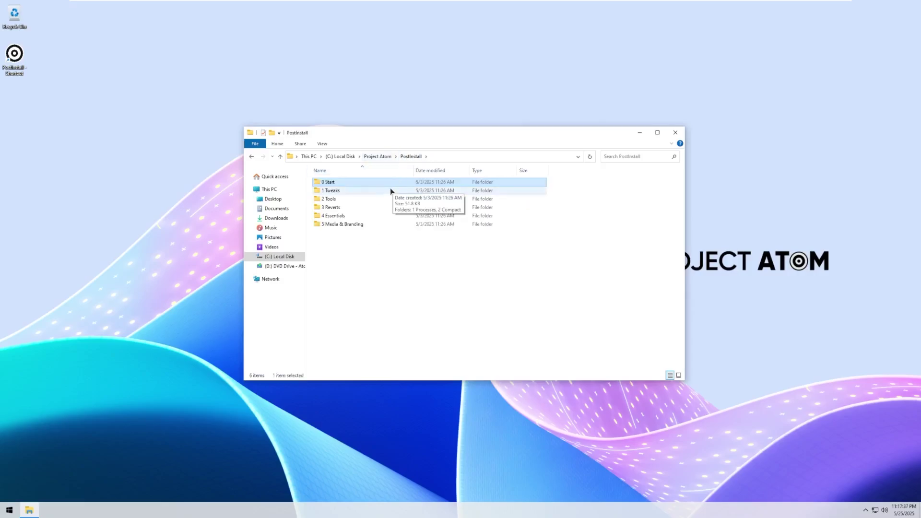
{"action": "double_click", "coordinate": [385, 182]}
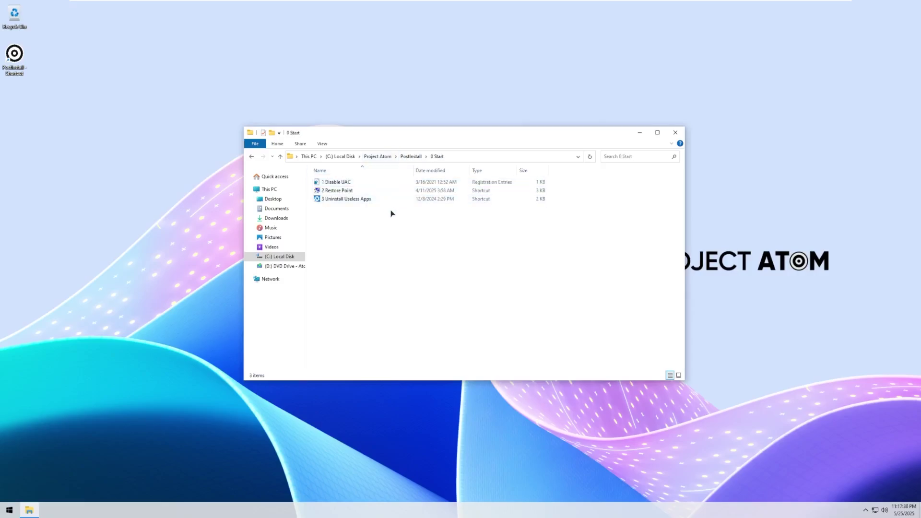
{"action": "key", "text": "alt+Up"}
{"action": "double_click", "coordinate": [398, 190]}
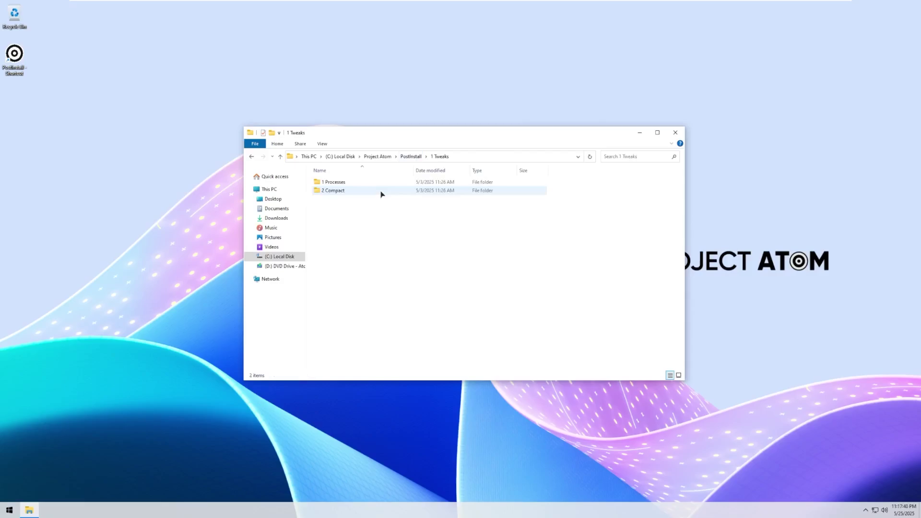
{"action": "double_click", "coordinate": [388, 182]}
{"action": "left_click", "coordinate": [413, 158]}
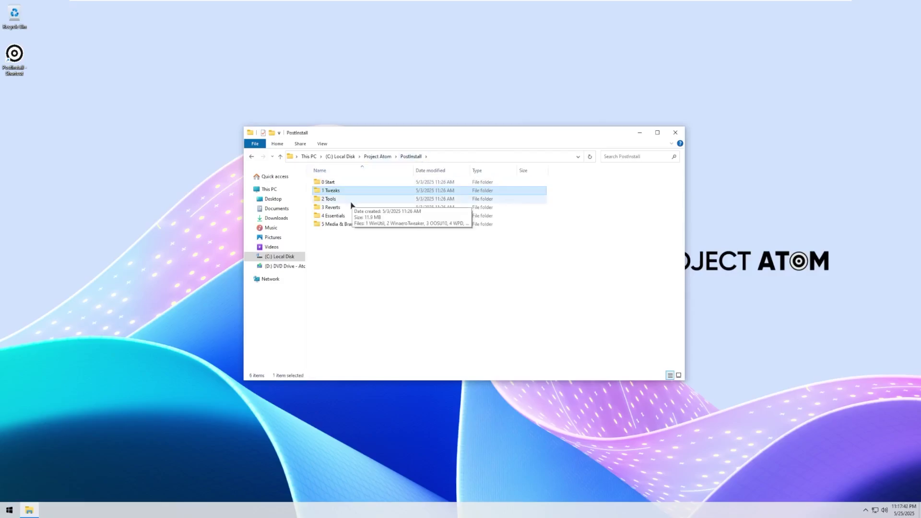
{"action": "double_click", "coordinate": [351, 199]}
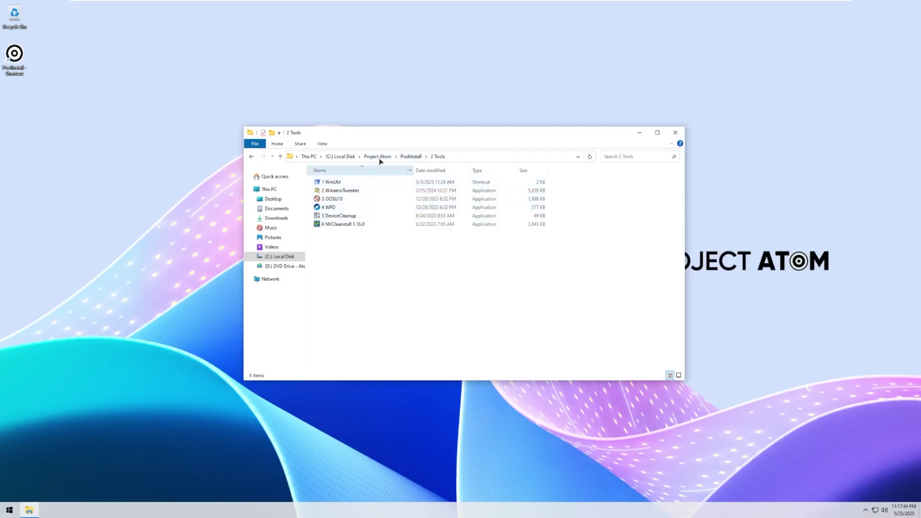
{"action": "left_click", "coordinate": [414, 157]}
{"action": "double_click", "coordinate": [363, 209]}
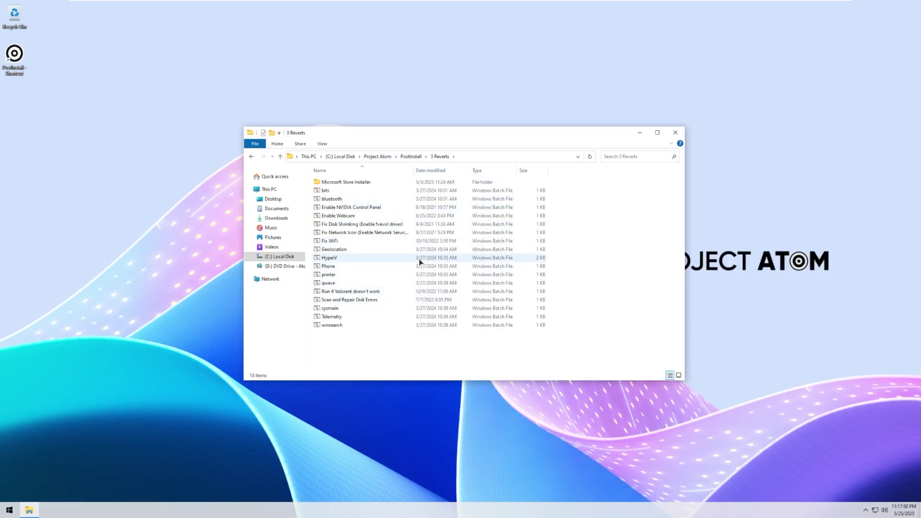
{"action": "left_click", "coordinate": [408, 157]}
{"action": "double_click", "coordinate": [354, 216]}
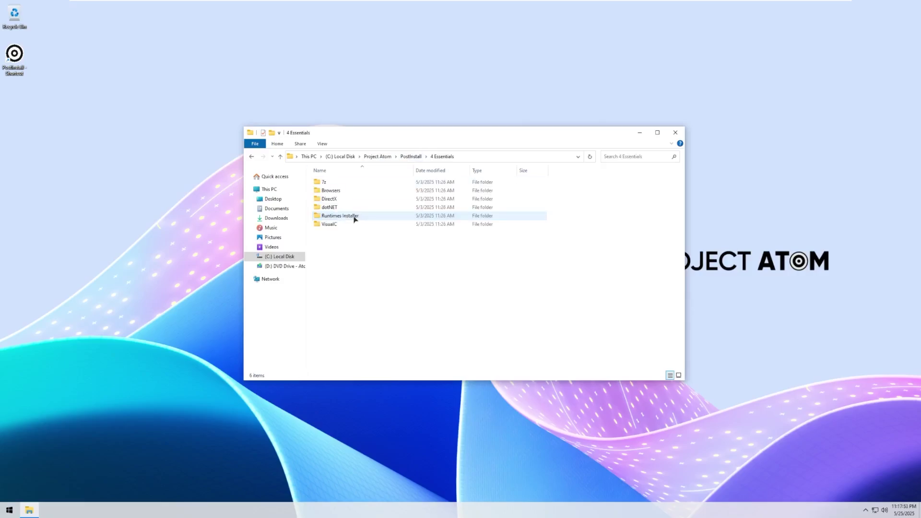
{"action": "double_click", "coordinate": [353, 191]}
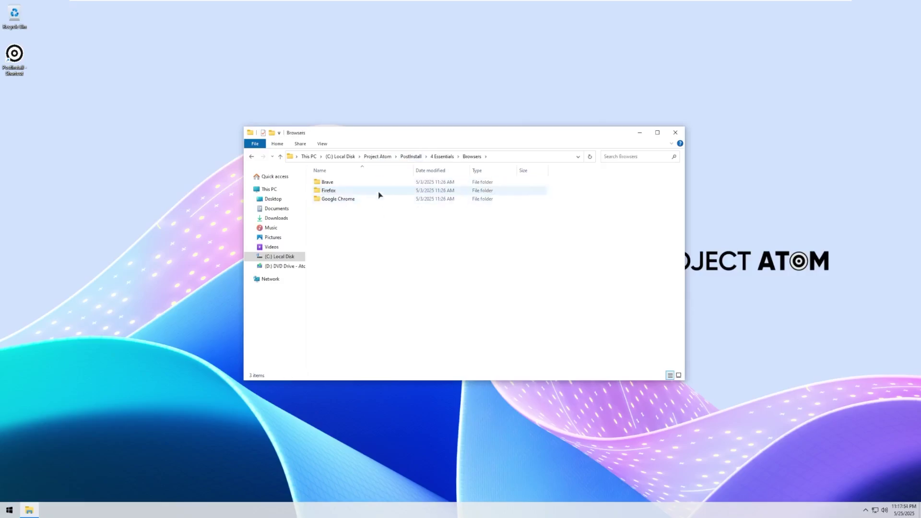
{"action": "double_click", "coordinate": [380, 199]}
{"action": "left_click", "coordinate": [440, 156]}
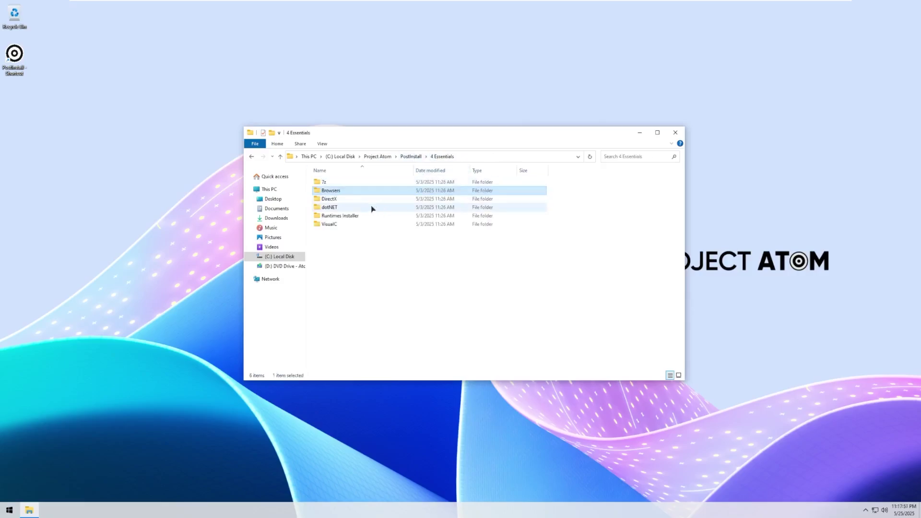
{"action": "left_click", "coordinate": [411, 156]}
{"action": "double_click", "coordinate": [381, 224]}
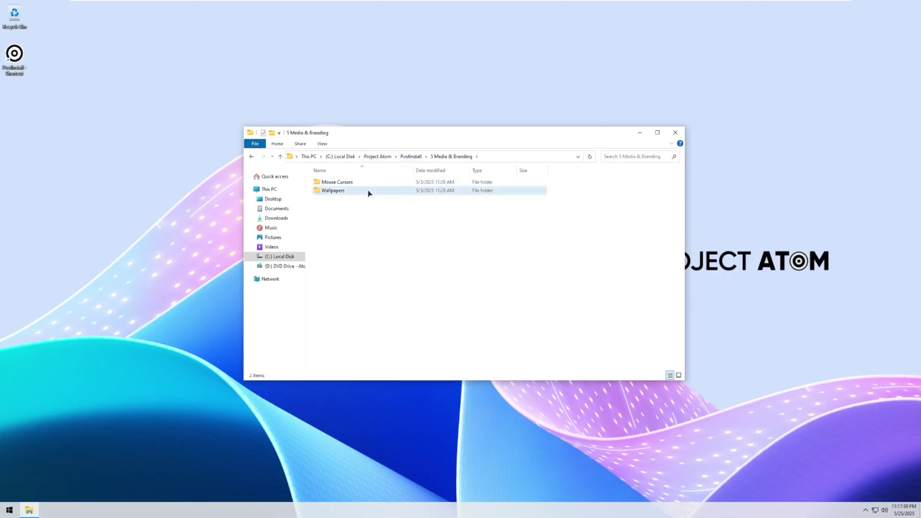
{"action": "double_click", "coordinate": [368, 192]}
{"action": "double_click", "coordinate": [338, 208]}
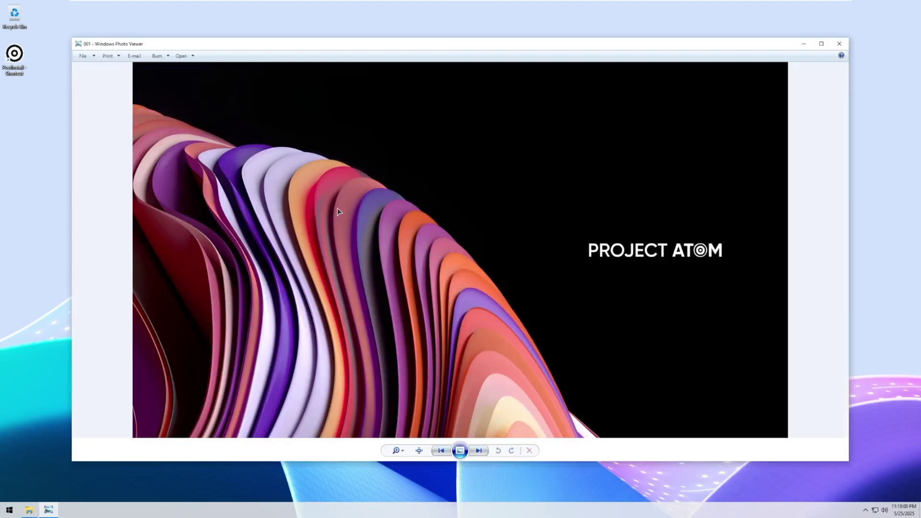
{"action": "left_click", "coordinate": [839, 43]}
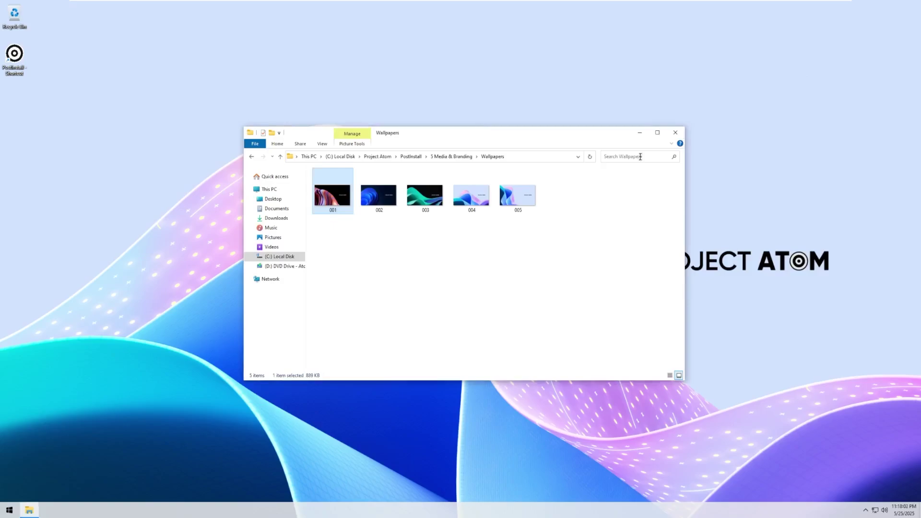
{"action": "key", "text": "alt+Up"}
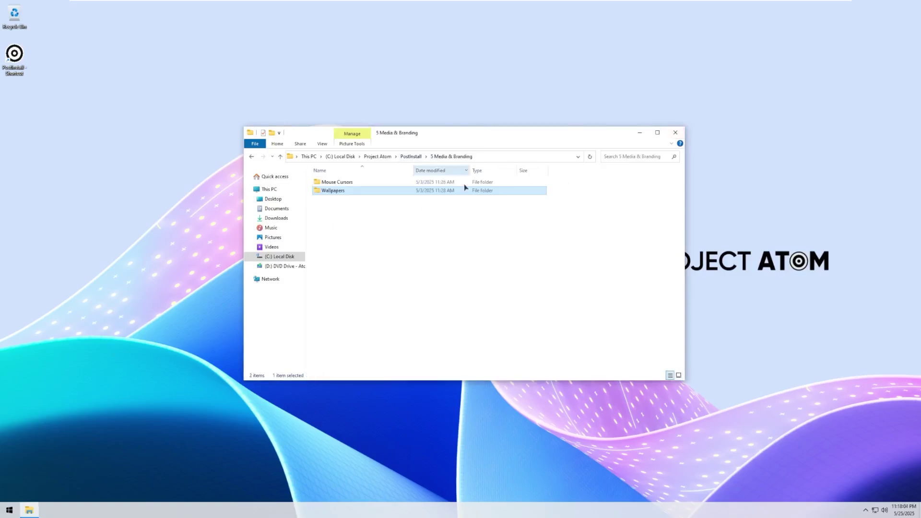
{"action": "double_click", "coordinate": [413, 185]}
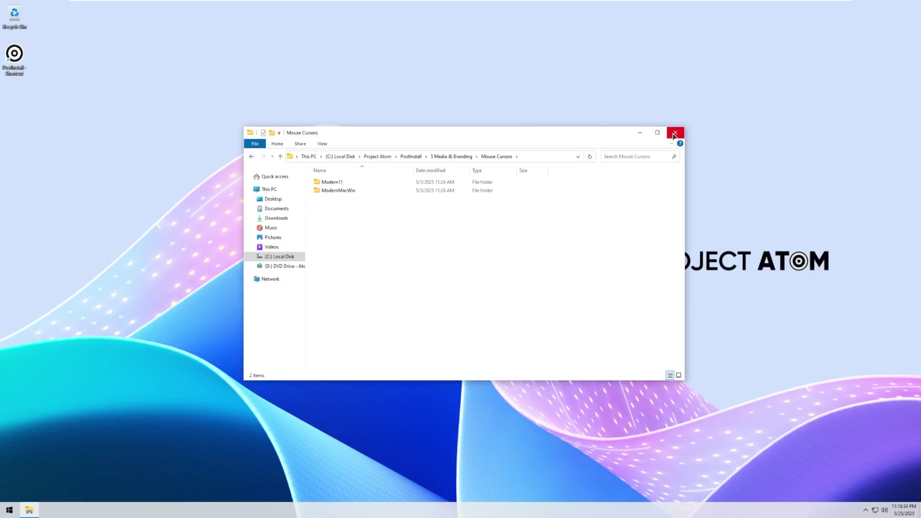
{"action": "left_click", "coordinate": [674, 135]}
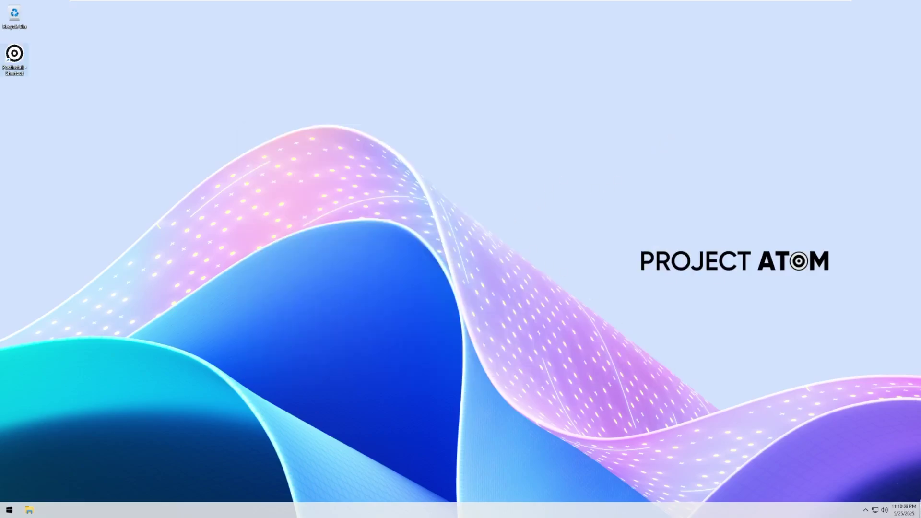
Check the taskbar calendar and raise the speaker volume from 67 to 71.
{"action": "left_click", "coordinate": [905, 511]}
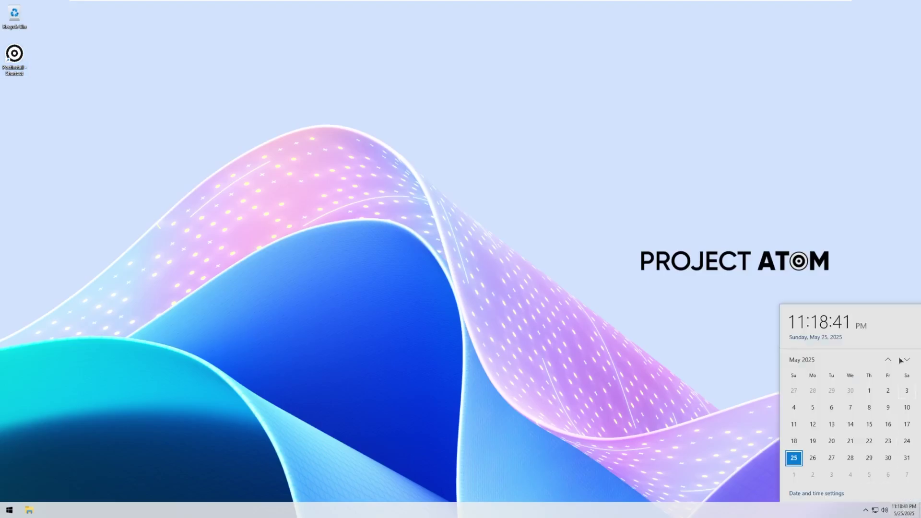
{"action": "left_click", "coordinate": [726, 398]}
{"action": "left_click", "coordinate": [884, 510]}
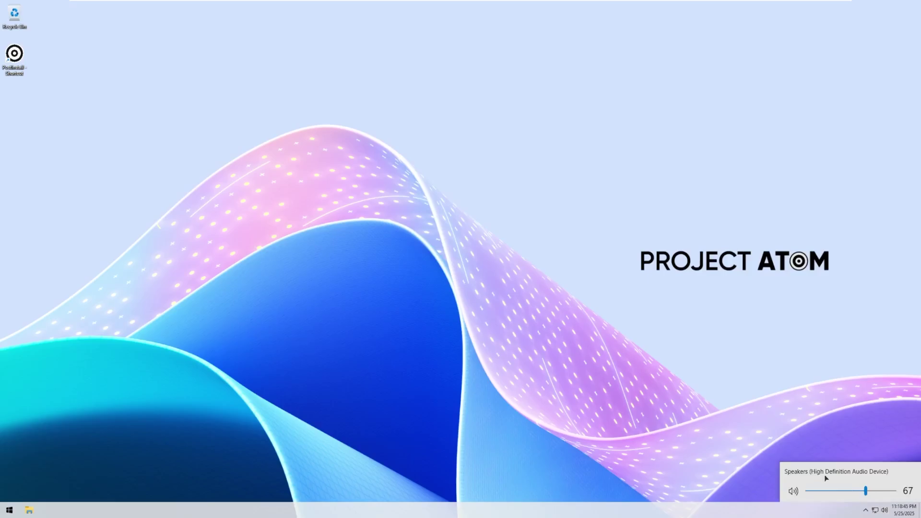
{"action": "left_click", "coordinate": [843, 438]}
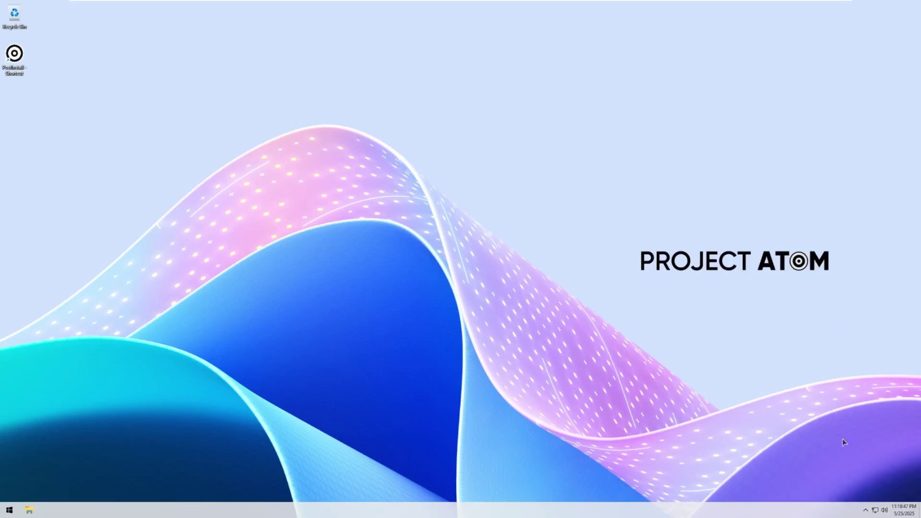
{"action": "left_click", "coordinate": [885, 510]}
{"action": "left_click", "coordinate": [870, 493]}
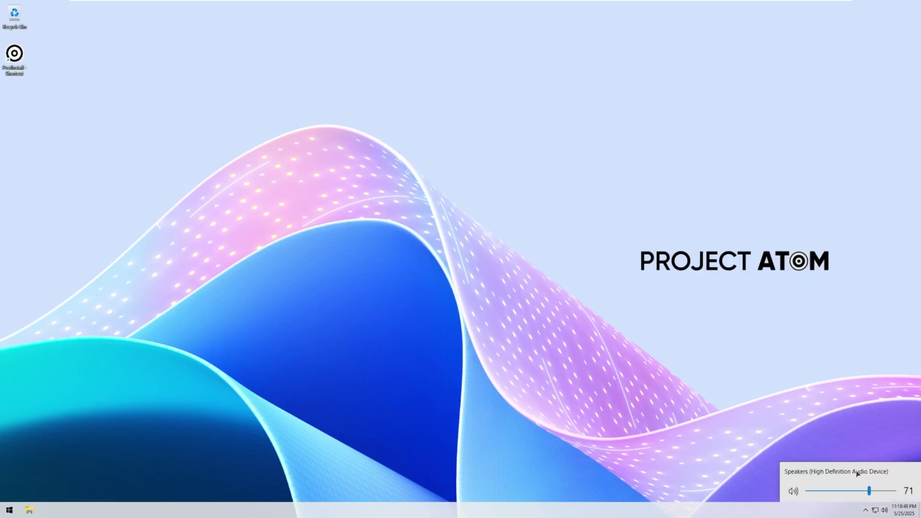
{"action": "left_click", "coordinate": [771, 430]}
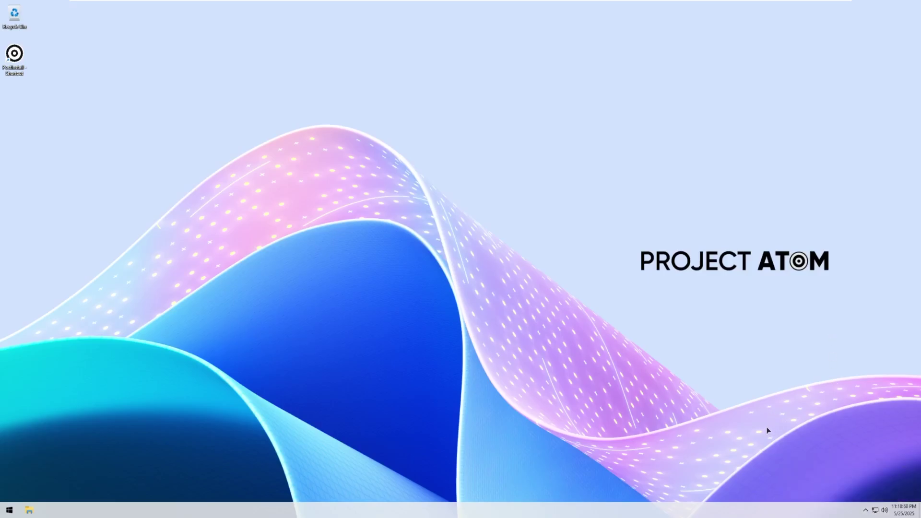
Check the network connection status and the hidden background tray icons.
{"action": "left_click", "coordinate": [876, 511]}
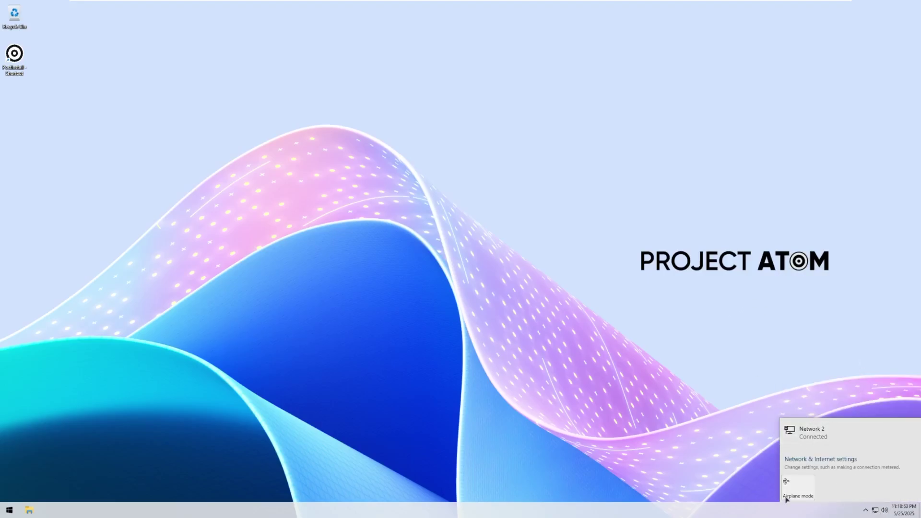
{"action": "left_click", "coordinate": [831, 367]}
{"action": "left_click", "coordinate": [866, 510]}
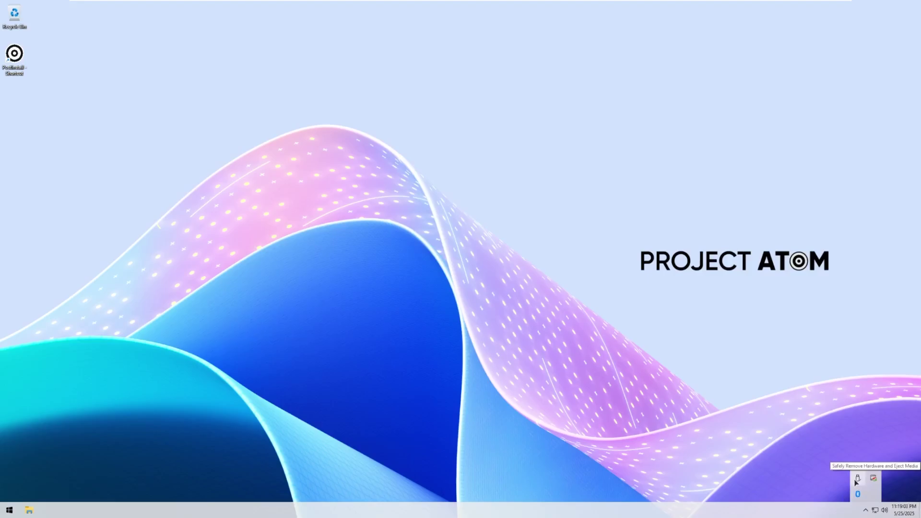
{"action": "left_click", "coordinate": [474, 345]}
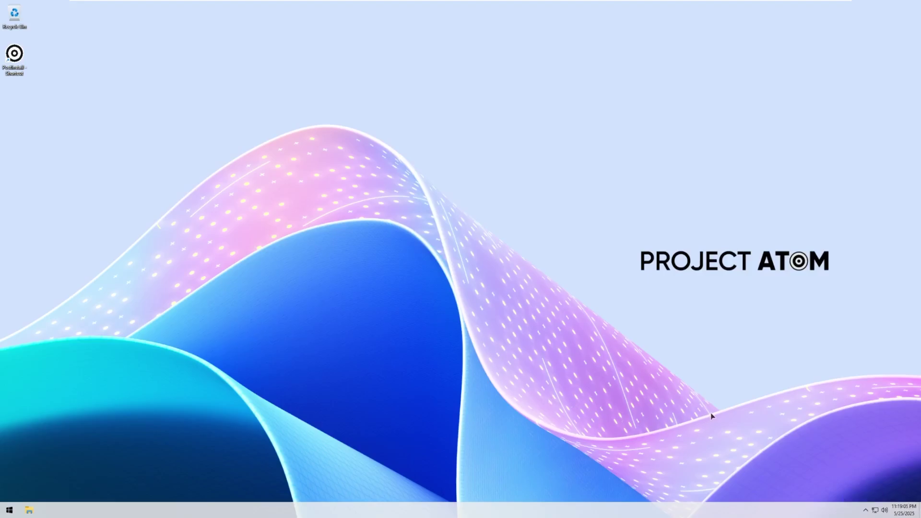
Open This PC, select the AtomOS10_22h2_Lite D: DVD drive, close the window, and open Start.
{"action": "left_click", "coordinate": [10, 510]}
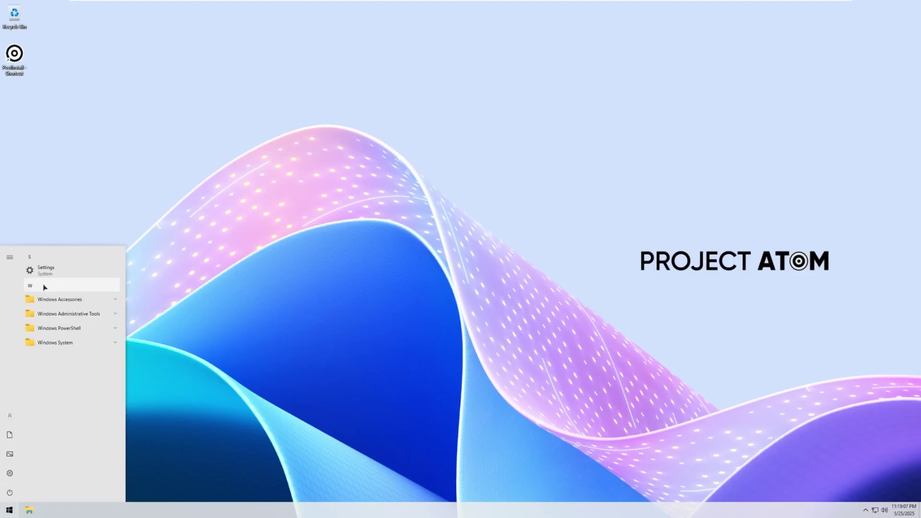
{"action": "left_click", "coordinate": [27, 513]}
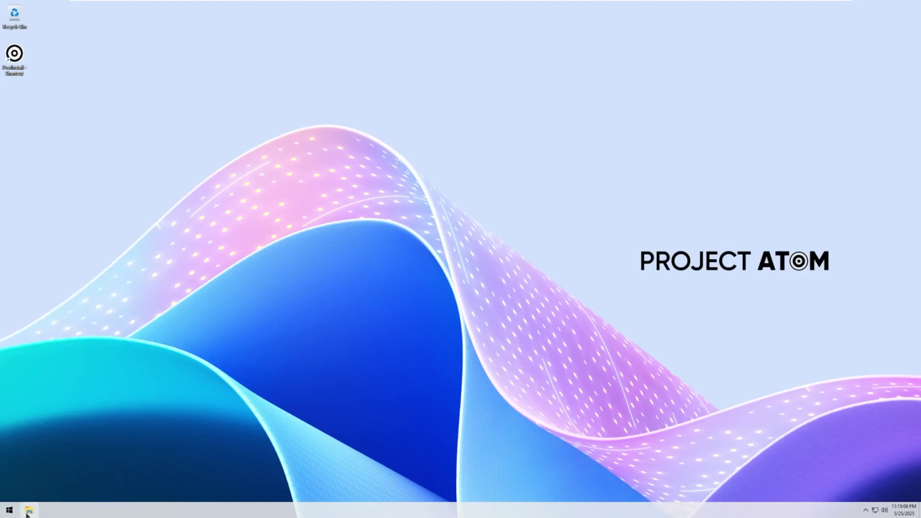
{"action": "left_click", "coordinate": [677, 131]}
{"action": "left_click", "coordinate": [9, 510]}
{"action": "left_click", "coordinate": [29, 510]}
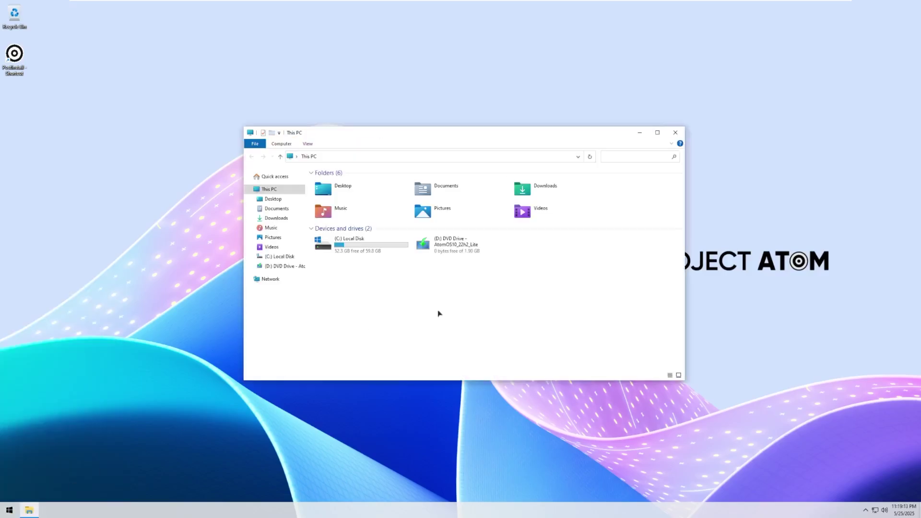
{"action": "left_click_drag", "start_coordinate": [482, 310], "coordinate": [447, 247]}
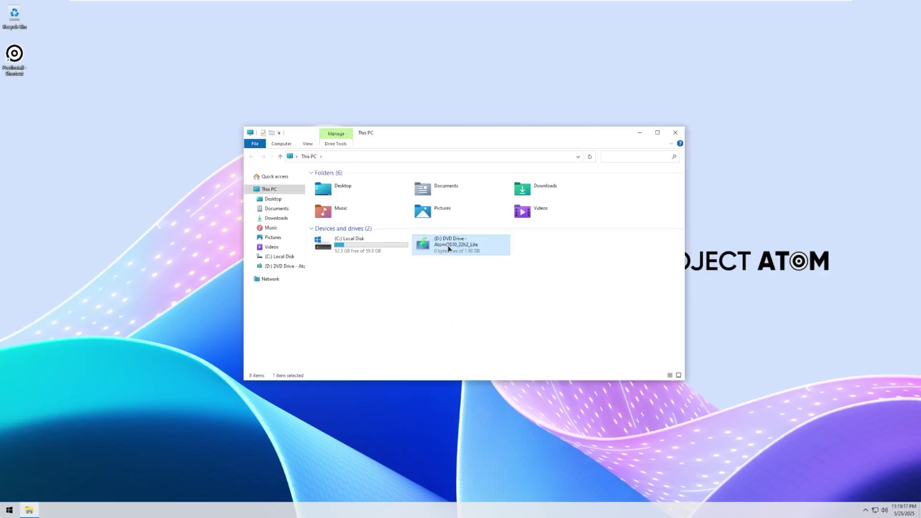
{"action": "left_click", "coordinate": [677, 134]}
{"action": "left_click", "coordinate": [9, 510]}
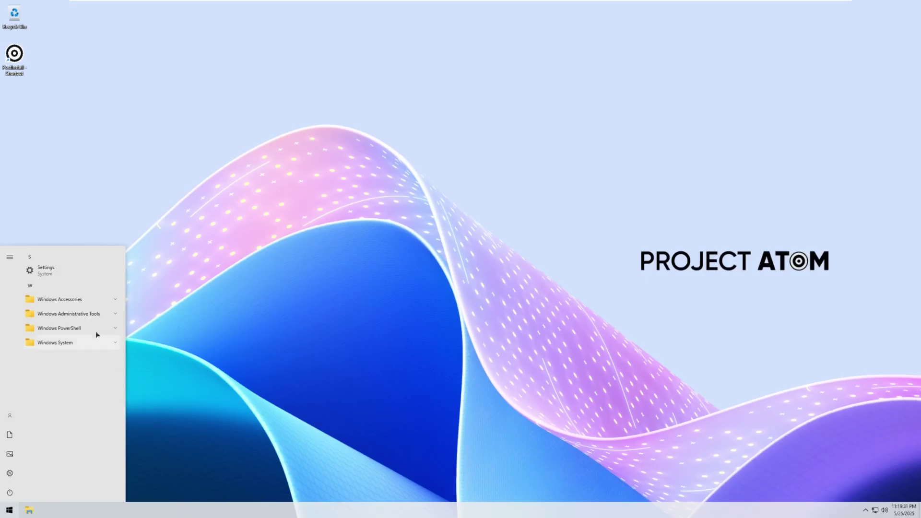
{"action": "left_click", "coordinate": [71, 299]}
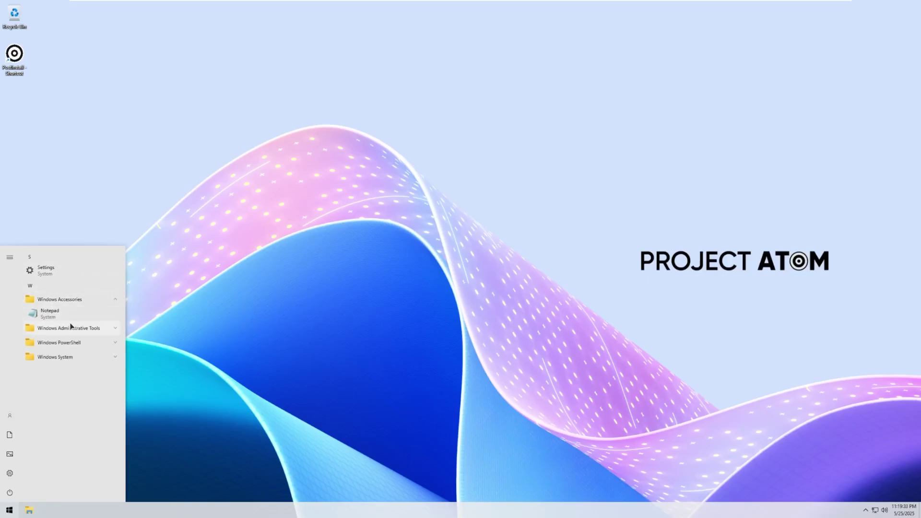
{"action": "left_click", "coordinate": [46, 328]}
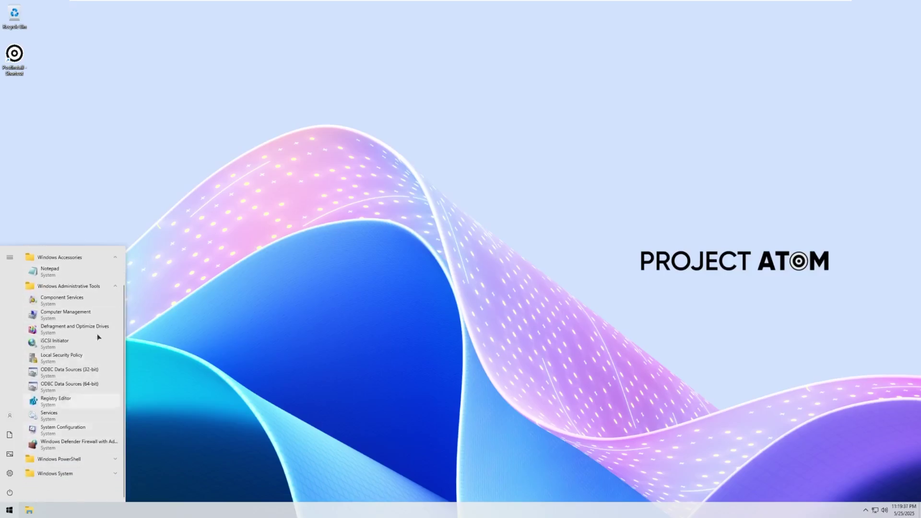
{"action": "left_click", "coordinate": [51, 459]}
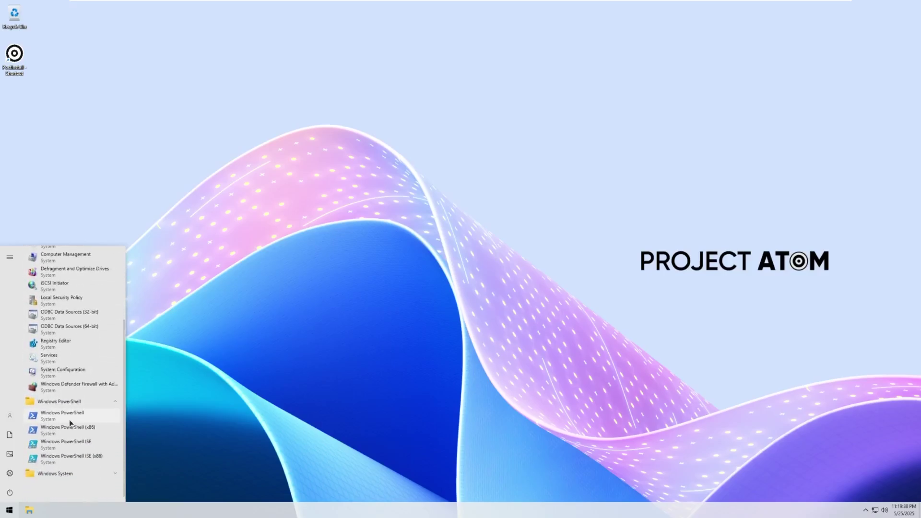
{"action": "left_click", "coordinate": [70, 474]}
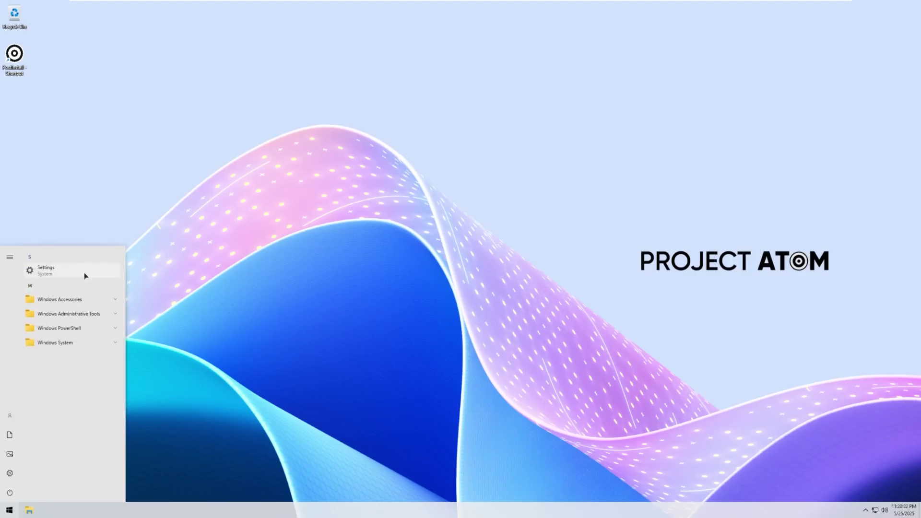
Review the Windows edition and OS build number on Settings' System > About page.
{"action": "left_click", "coordinate": [87, 271]}
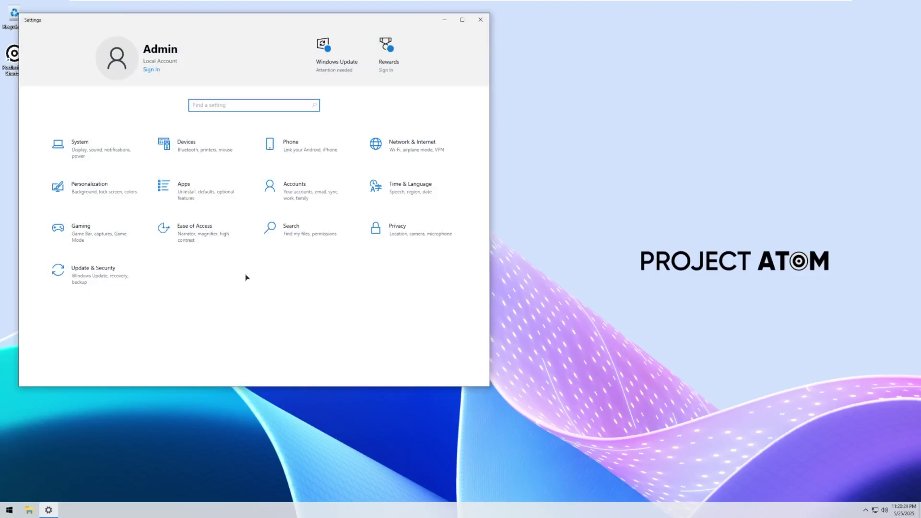
{"action": "left_click", "coordinate": [105, 159]}
{"action": "left_click", "coordinate": [58, 334]}
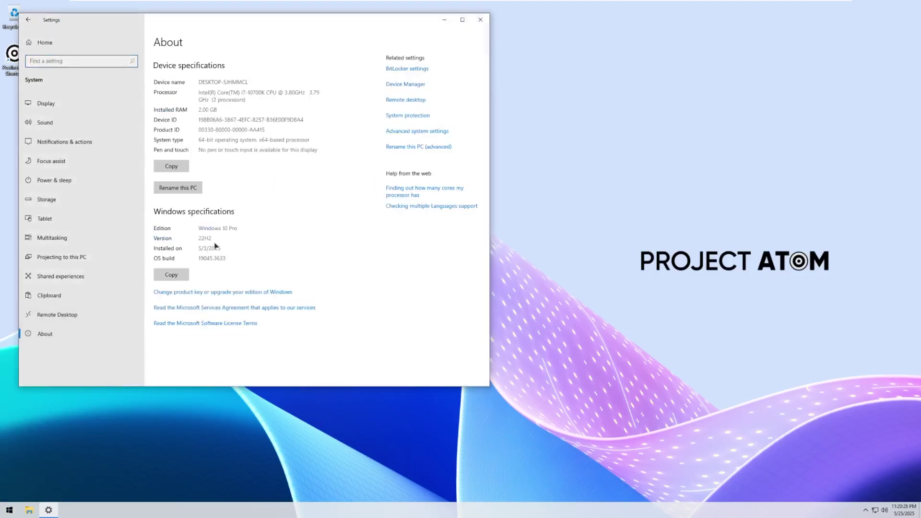
{"action": "mouse_move", "coordinate": [204, 228]}
{"action": "left_mouse_down"}
{"action": "mouse_move", "coordinate": [255, 226]}
{"action": "mouse_move", "coordinate": [195, 243]}
{"action": "left_mouse_up"}
{"action": "left_click_drag", "start_coordinate": [213, 258], "coordinate": [259, 267]}
{"action": "left_click", "coordinate": [261, 276]}
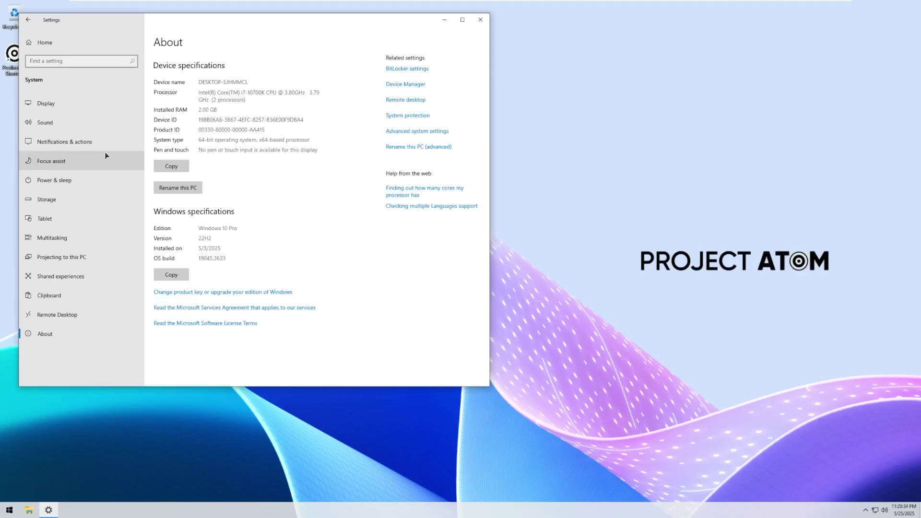
{"action": "left_click", "coordinate": [46, 43]}
Check the Windows activation status, return to Settings home, and move the window aside.
{"action": "left_click", "coordinate": [75, 278]}
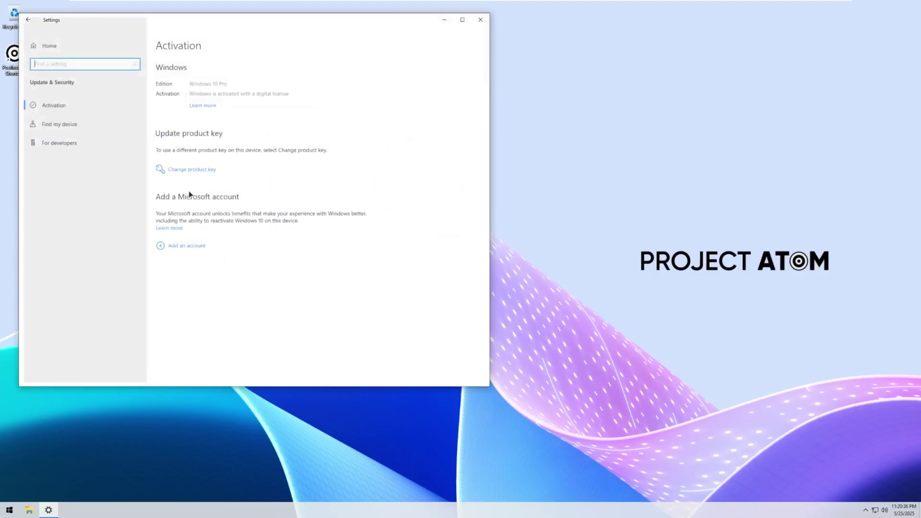
{"action": "left_click", "coordinate": [48, 43]}
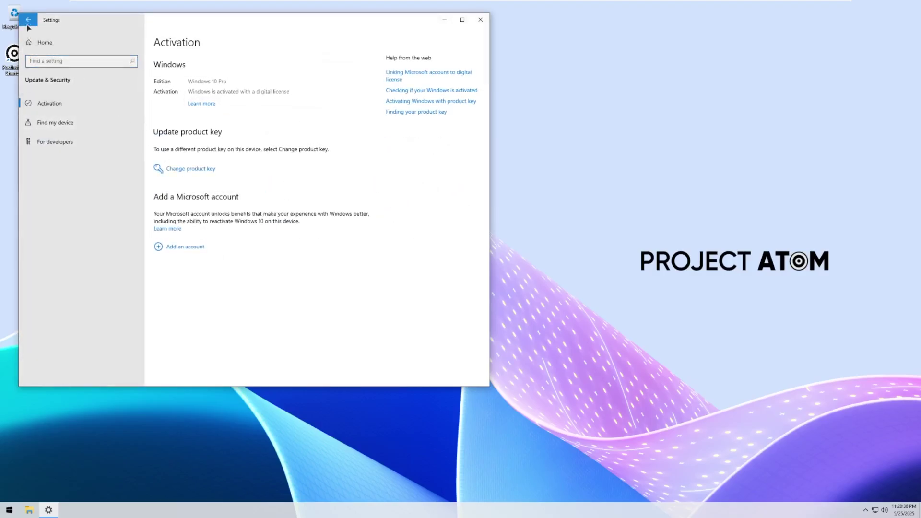
{"action": "left_click", "coordinate": [85, 270]}
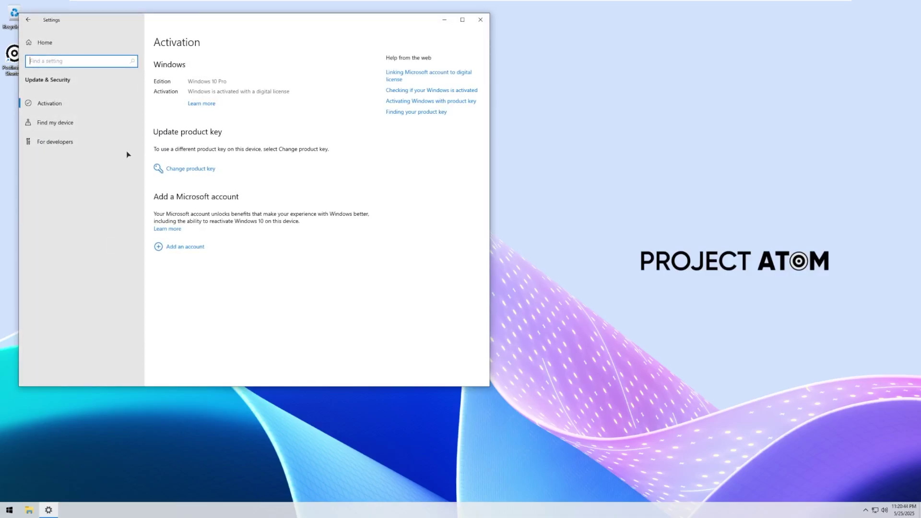
{"action": "left_click", "coordinate": [46, 42]}
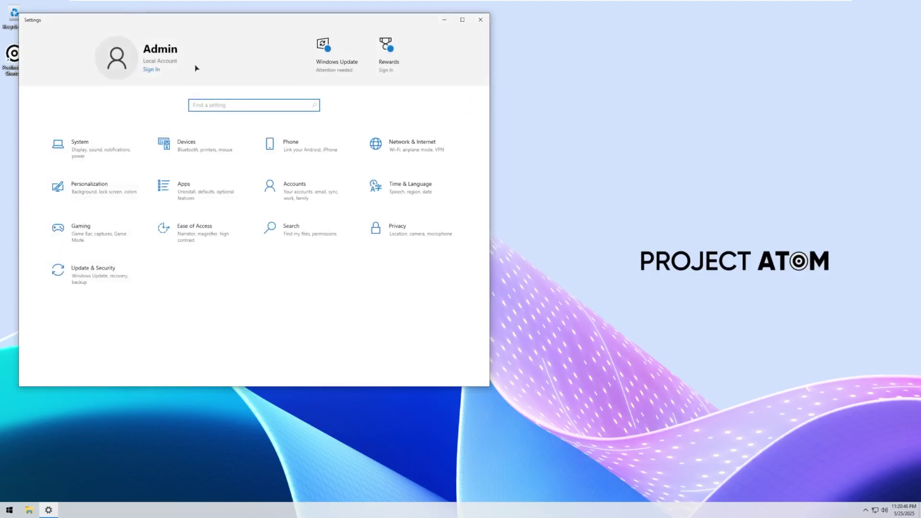
{"action": "left_click_drag", "start_coordinate": [100, 28], "coordinate": [173, 51]}
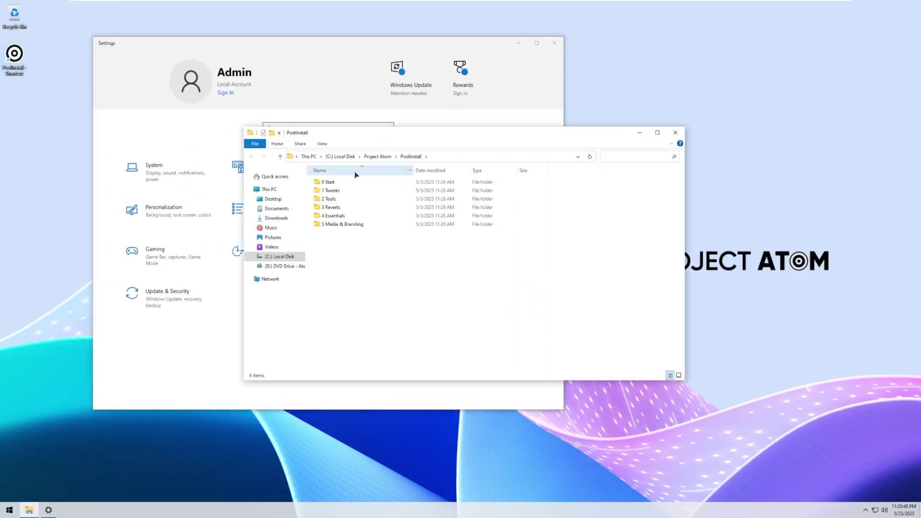
Browse the 18 batch files in 3 Reverts, then close File Explorer and Settings.
{"action": "double_click", "coordinate": [422, 208]}
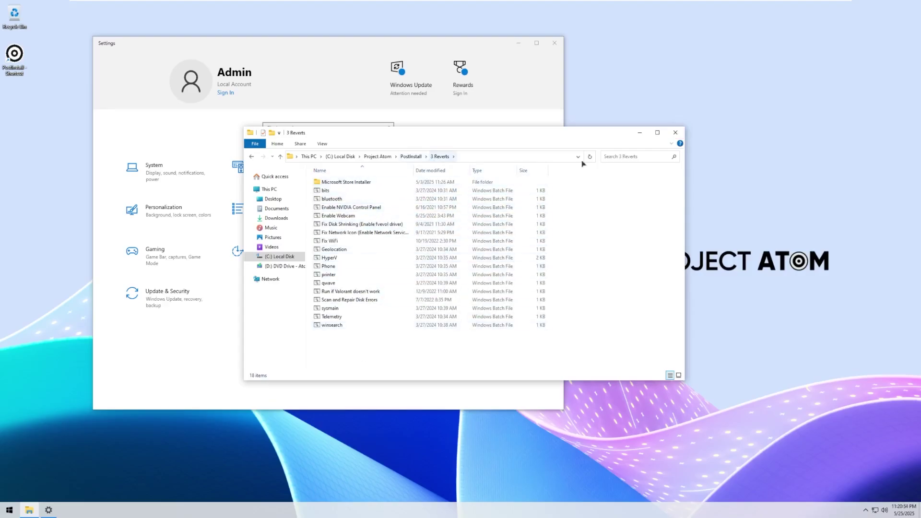
{"action": "left_click", "coordinate": [676, 134]}
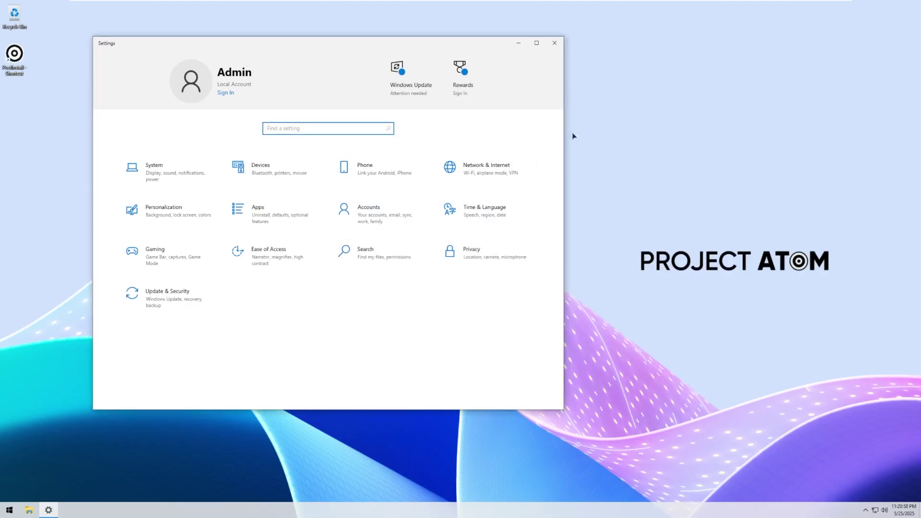
{"action": "left_click", "coordinate": [556, 43]}
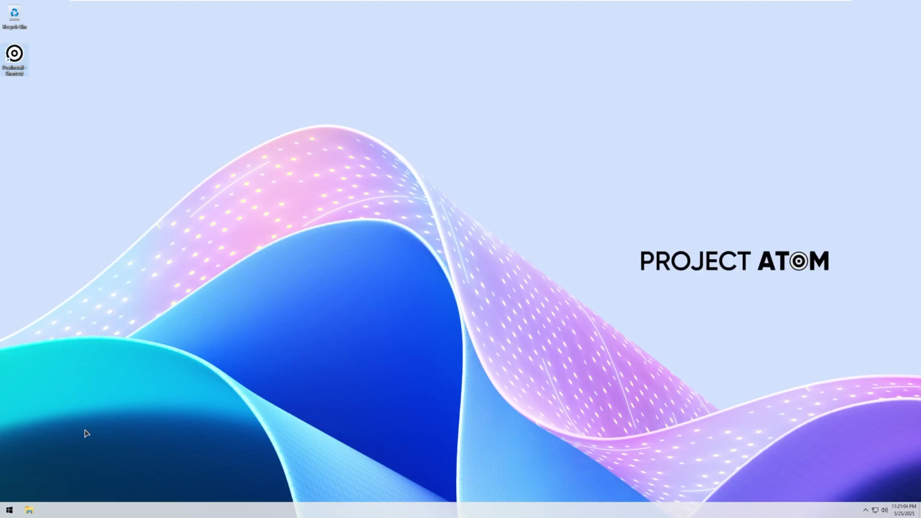
View Local Disk (C:) properties in This PC—7.58 GB used, 52.2 GB free—then close everything.
{"action": "left_click", "coordinate": [9, 511]}
{"action": "left_click", "coordinate": [58, 343]}
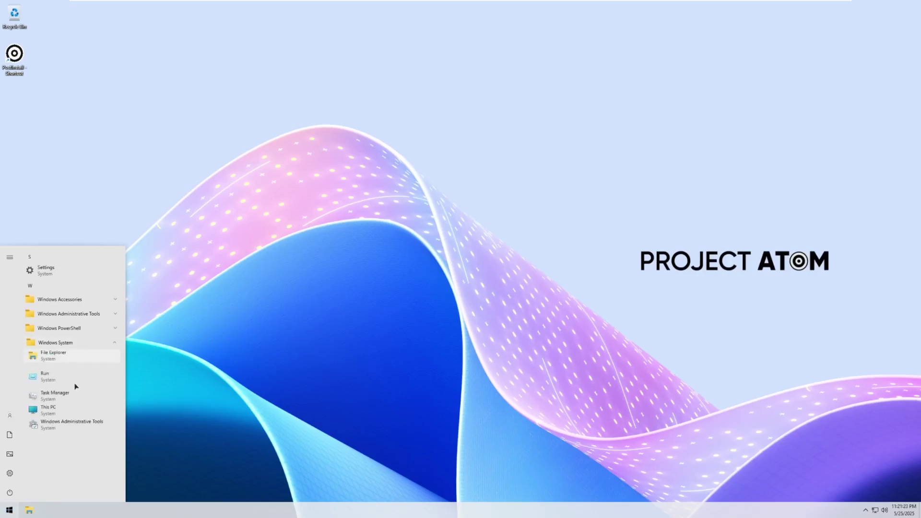
{"action": "left_click", "coordinate": [76, 430]}
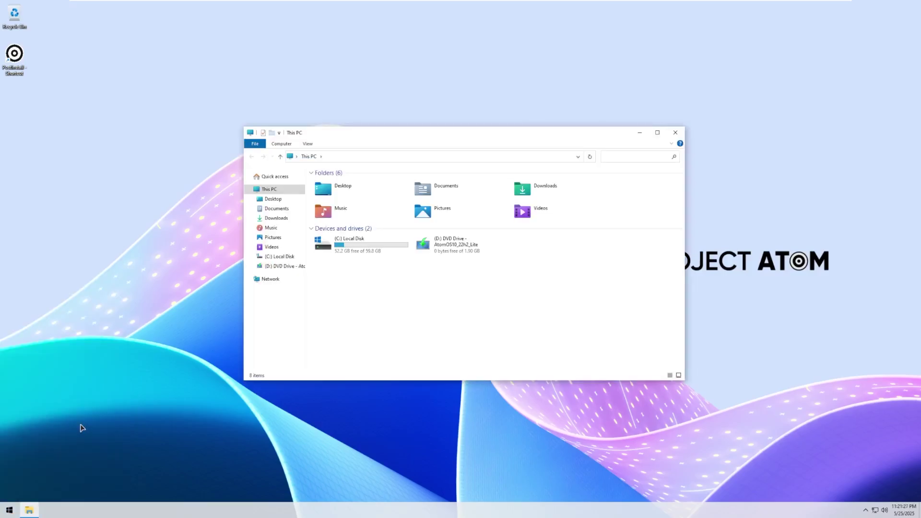
{"action": "right_click", "coordinate": [353, 248]}
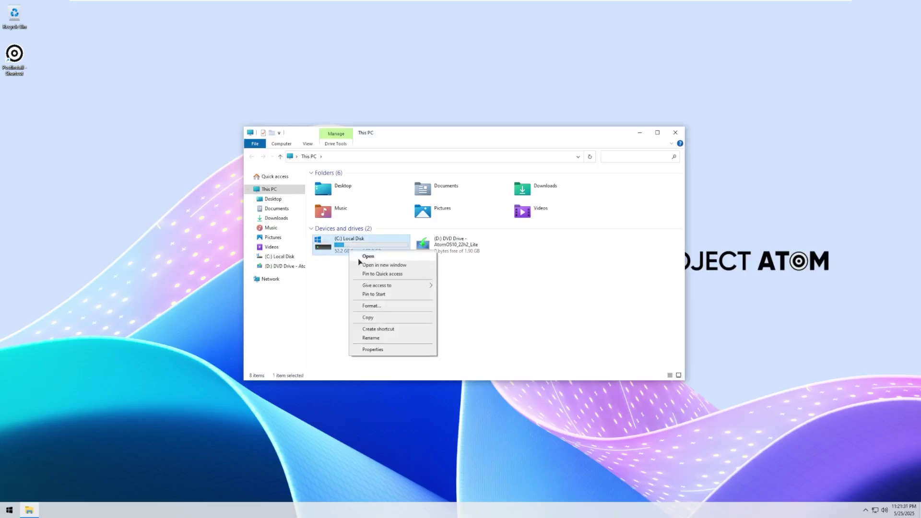
{"action": "left_click", "coordinate": [386, 353]}
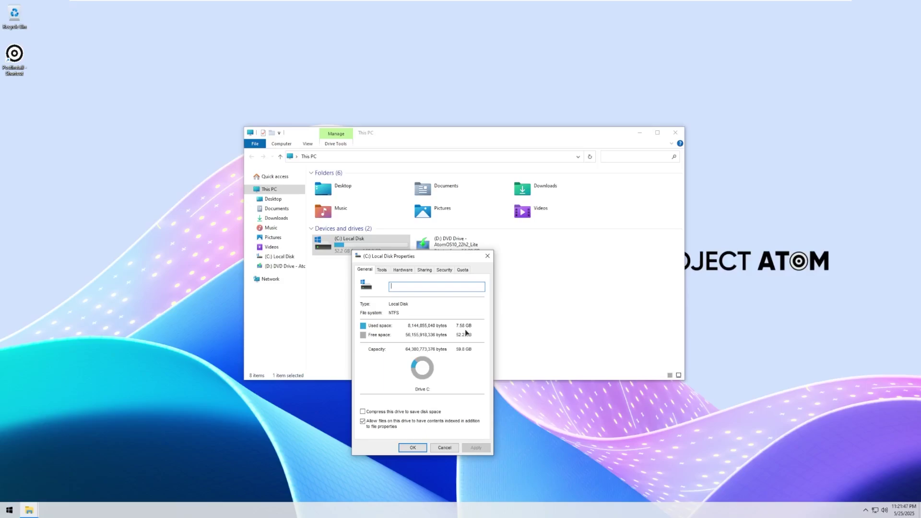
{"action": "left_click", "coordinate": [487, 257]}
{"action": "left_click", "coordinate": [676, 132]}
Launch Task Manager and view Performance > Memory, showing 908 MB of 2.0 GB in use.
{"action": "left_click", "coordinate": [5, 508]}
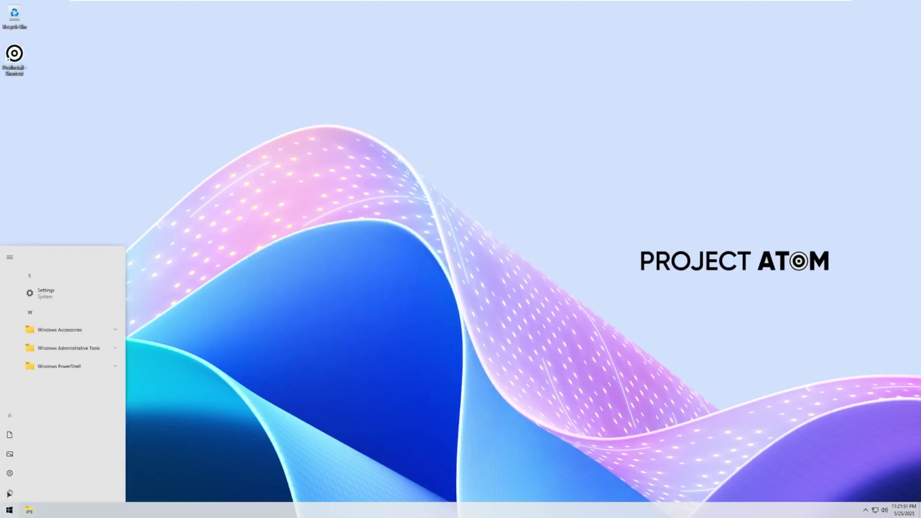
{"action": "left_click", "coordinate": [55, 342]}
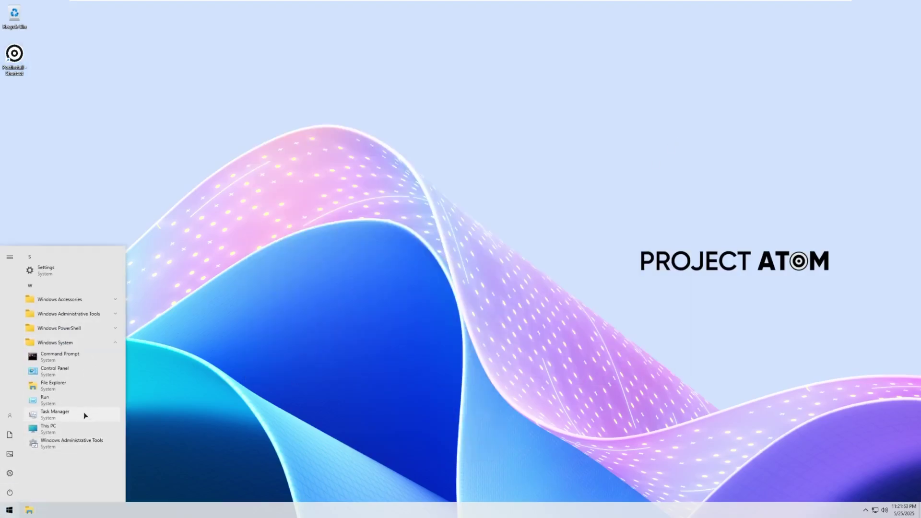
{"action": "left_click", "coordinate": [87, 415]}
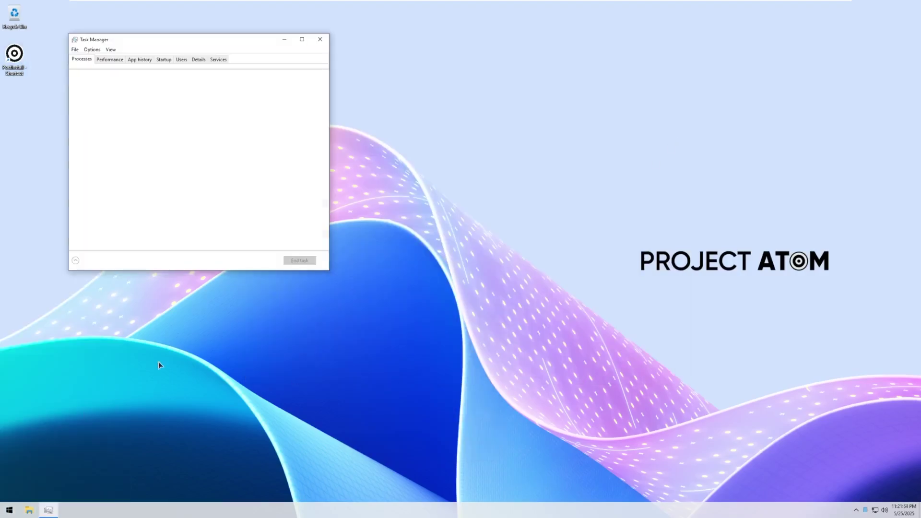
{"action": "left_click", "coordinate": [106, 58]}
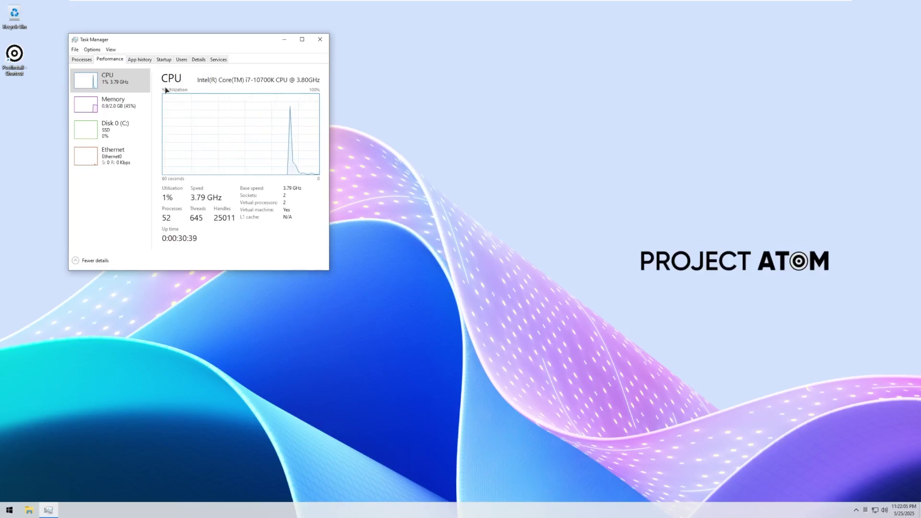
{"action": "left_click", "coordinate": [134, 98]}
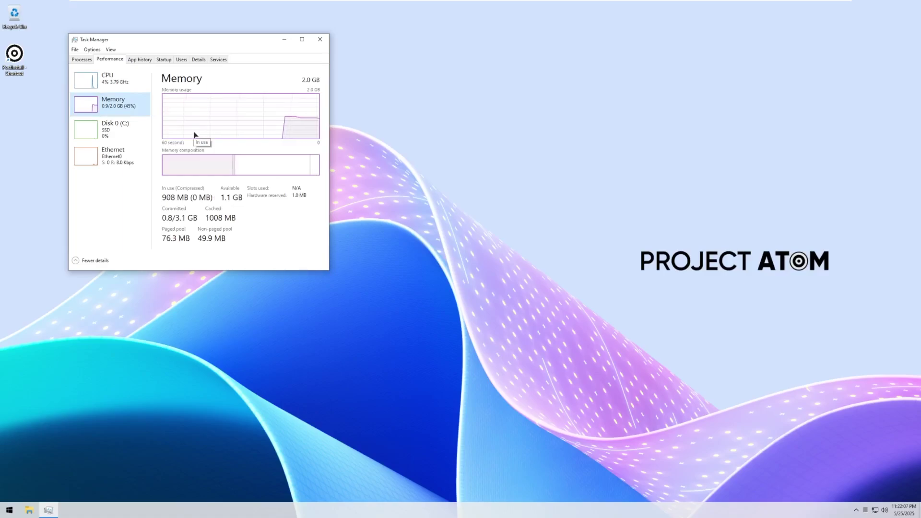